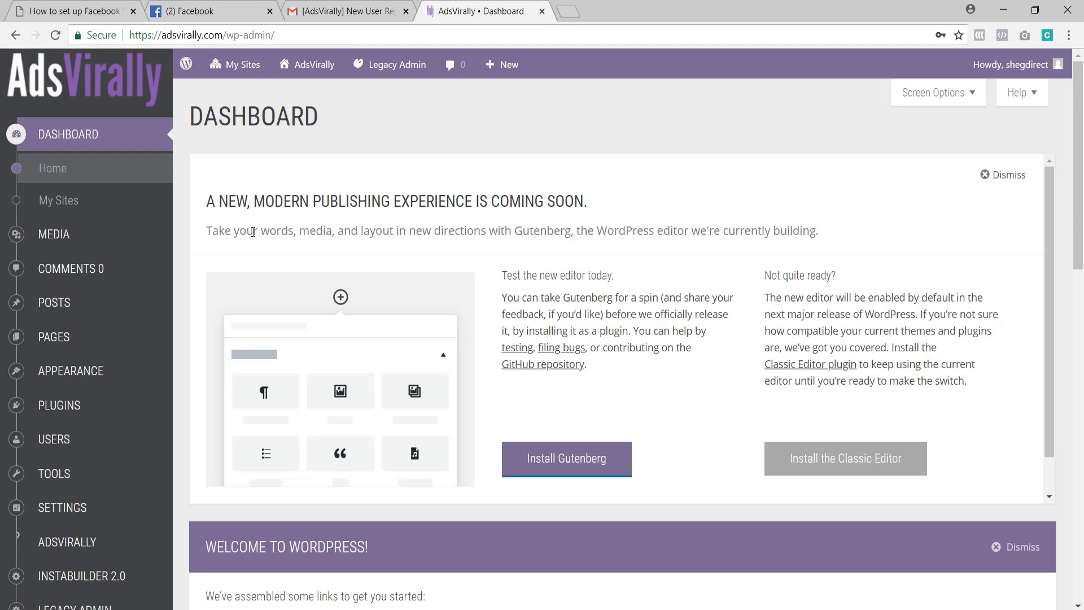
Step: Open the AdsVirally plugin's general options and close the advertising page that opened alongside it
mouse_move(106, 443)
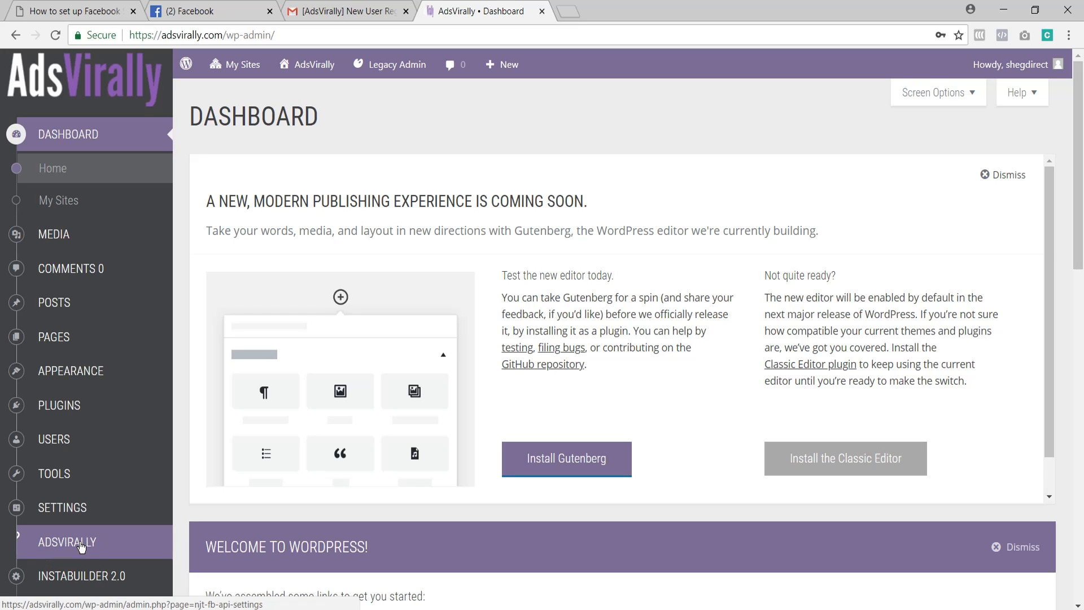
click(79, 542)
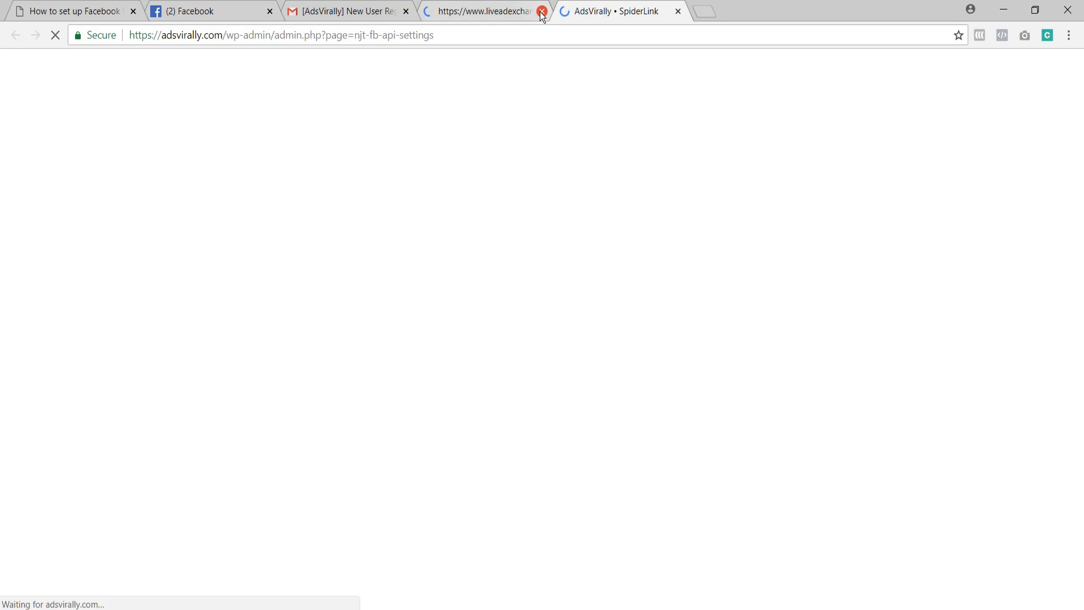
click(542, 11)
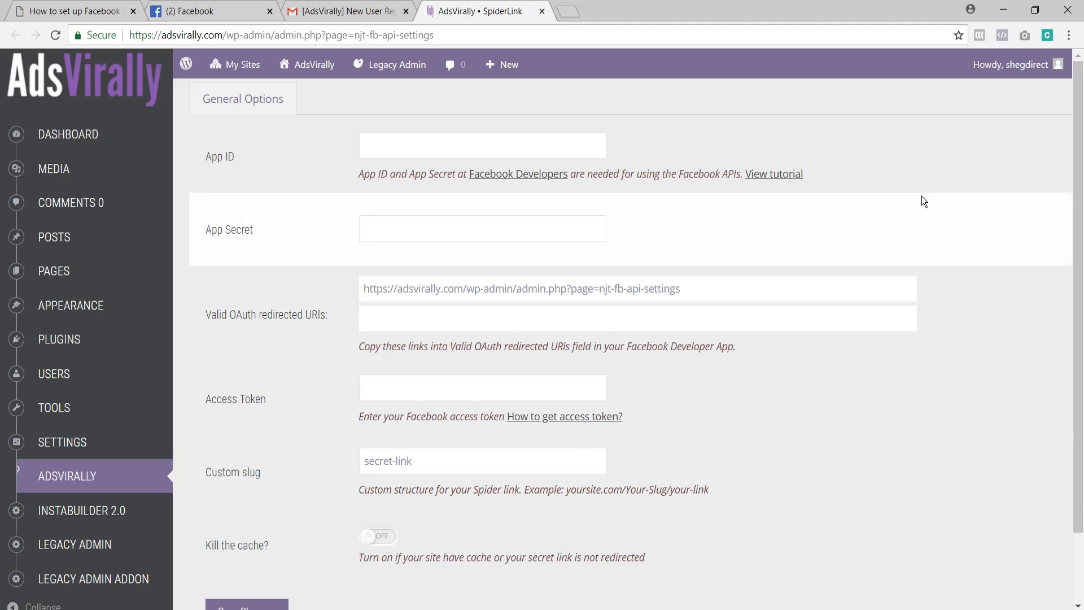
drag(1081, 147, 1083, 100)
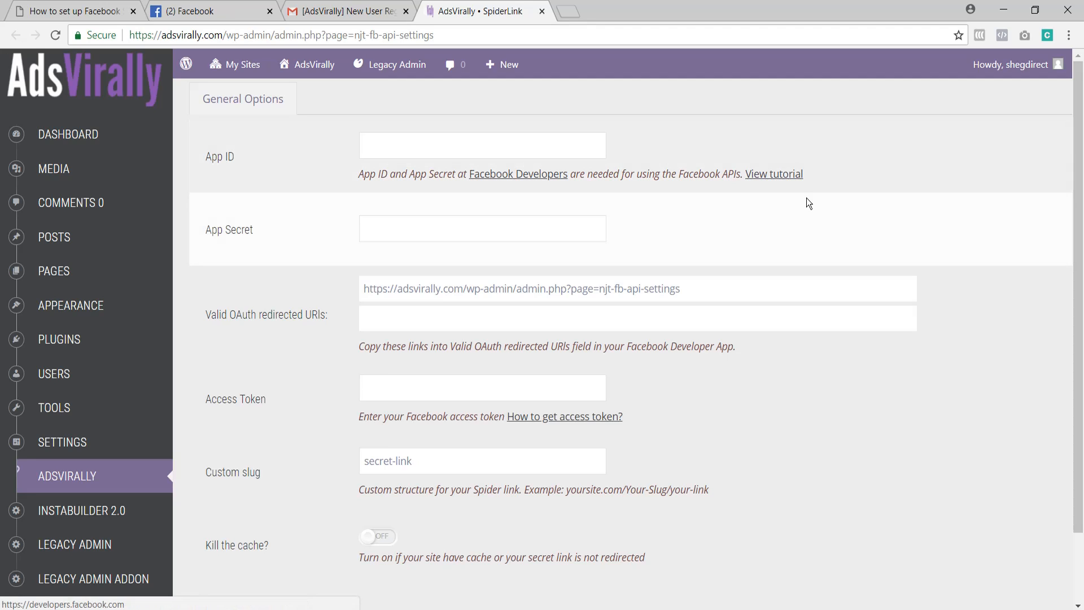
click(534, 148)
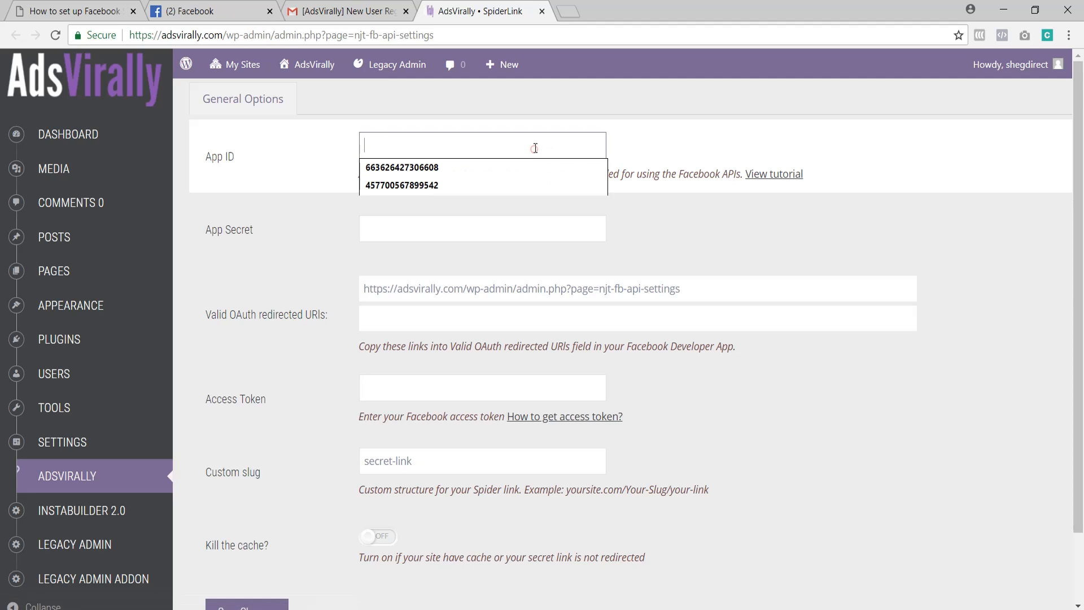
click(324, 145)
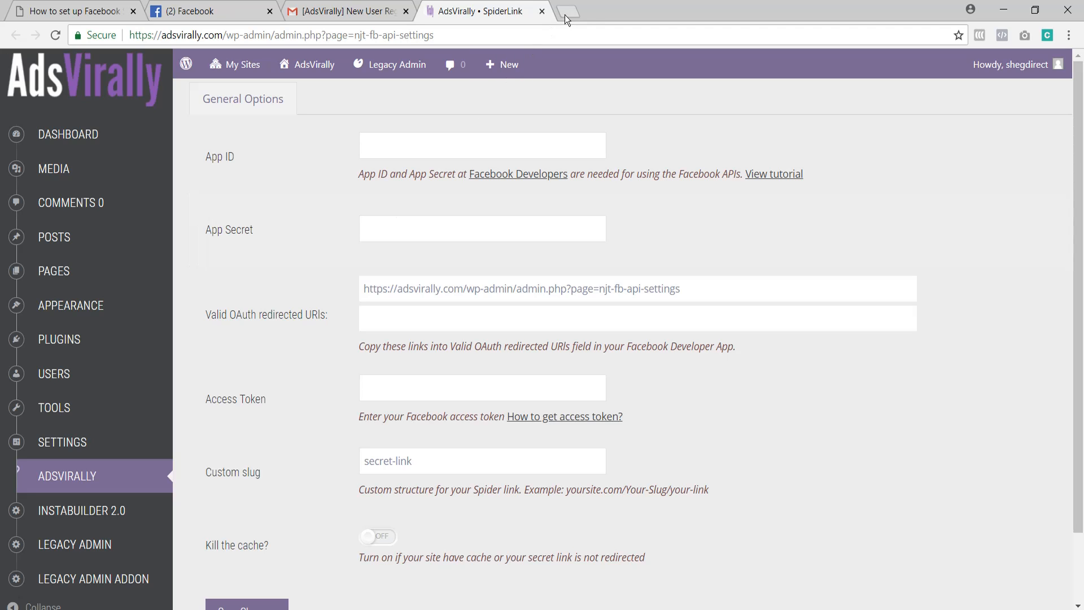
Step: Open developers.facebook.com in a new browser tab
click(565, 15)
text(devel)
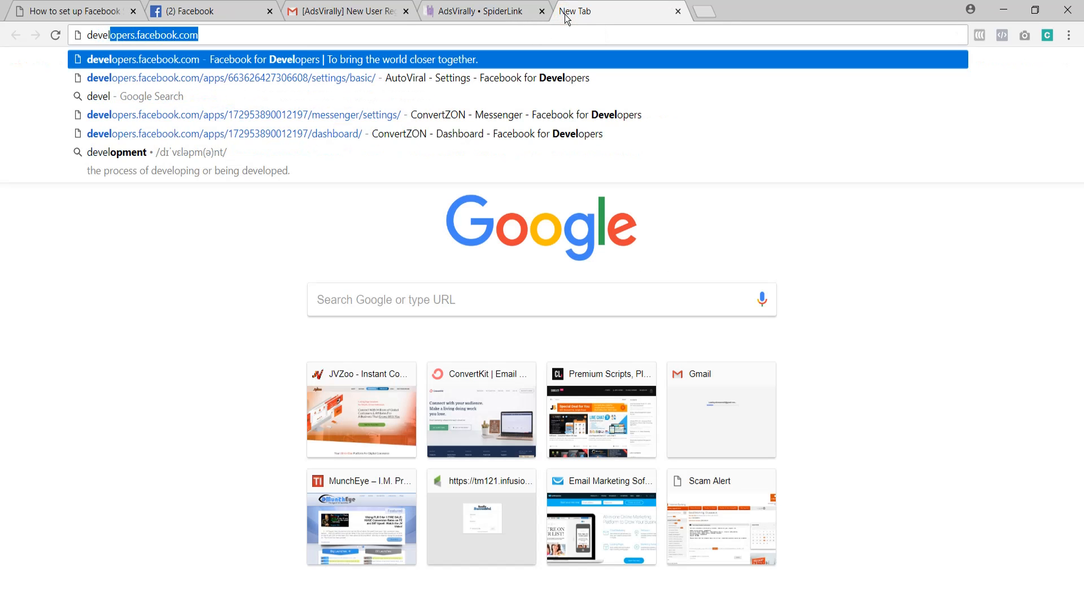
text(opers.facebook.com)
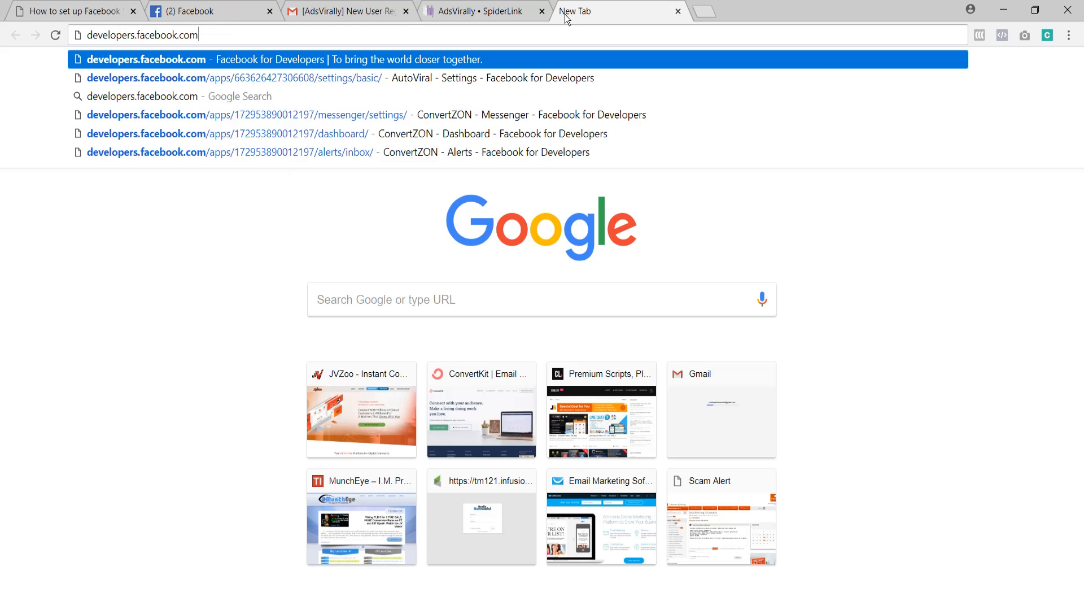
key(Return)
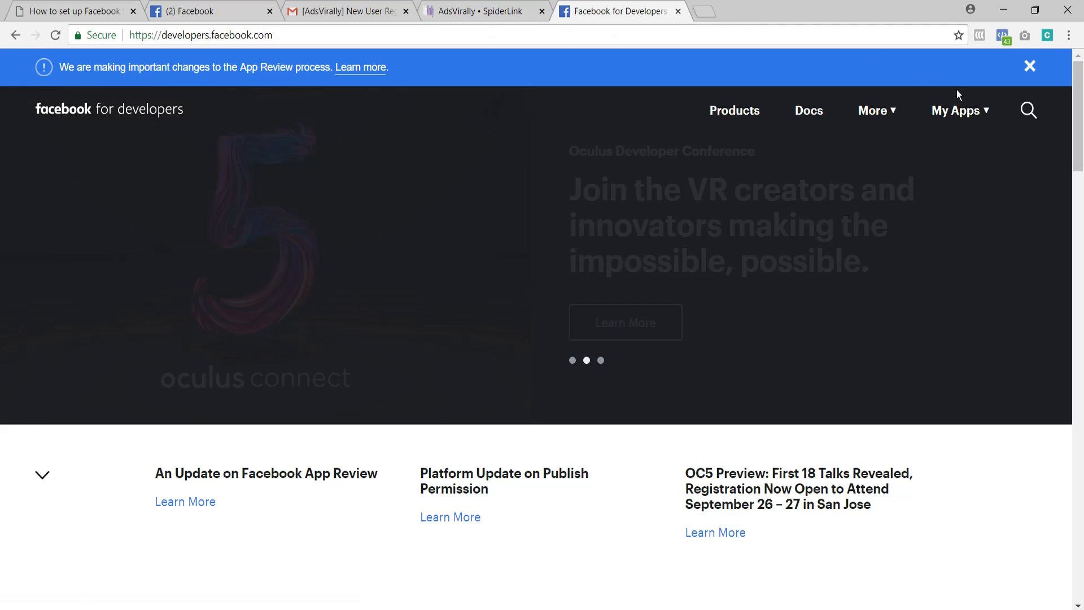
Step: Add a new Facebook app with the display name adsvirallty and request its app ID
click(986, 113)
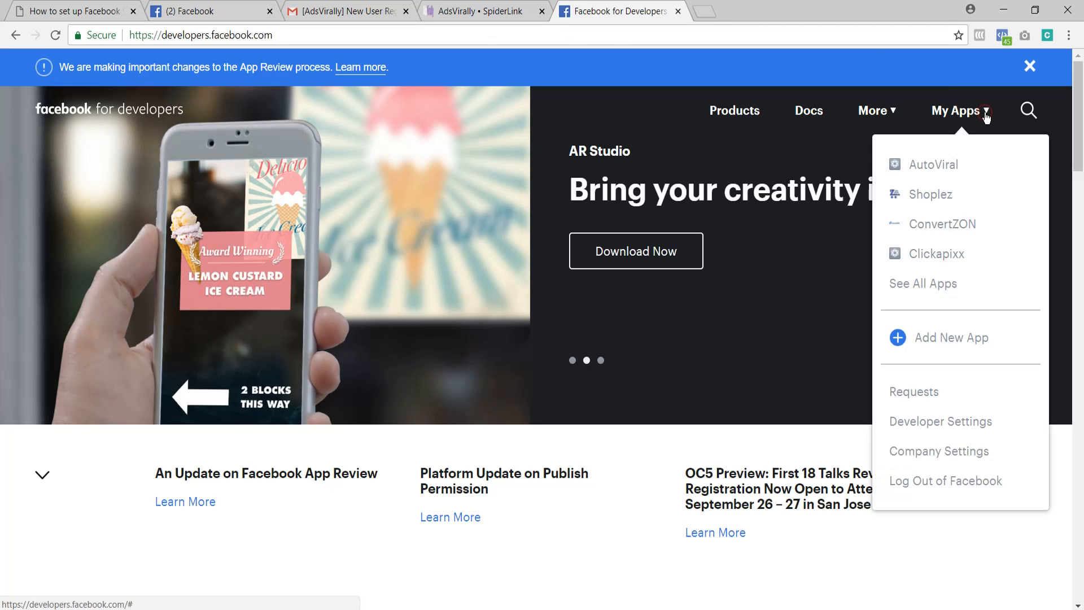
click(932, 339)
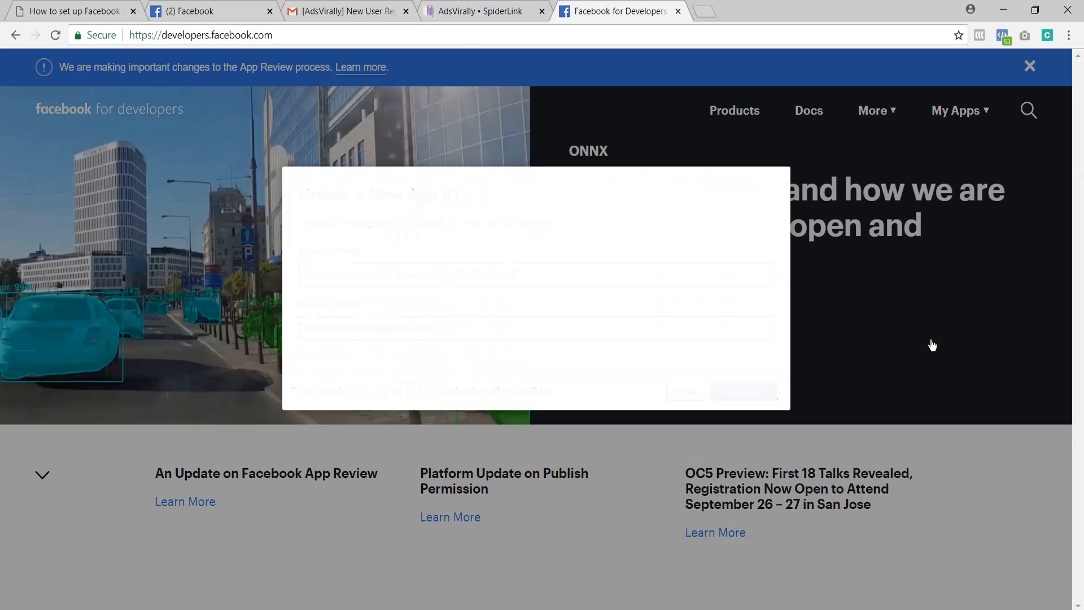
click(477, 274)
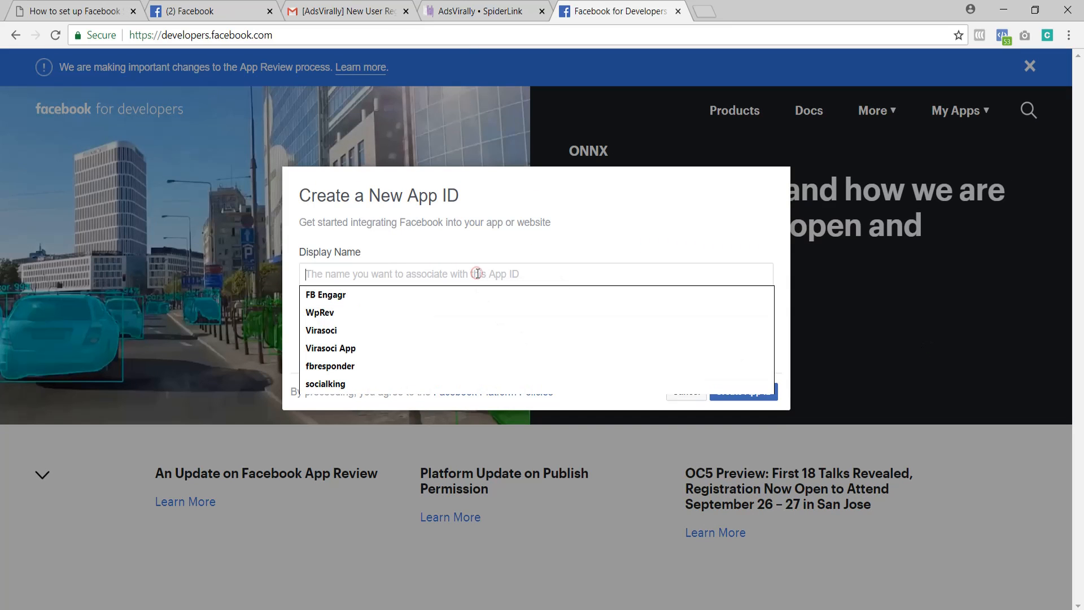
text(adsviralltty)
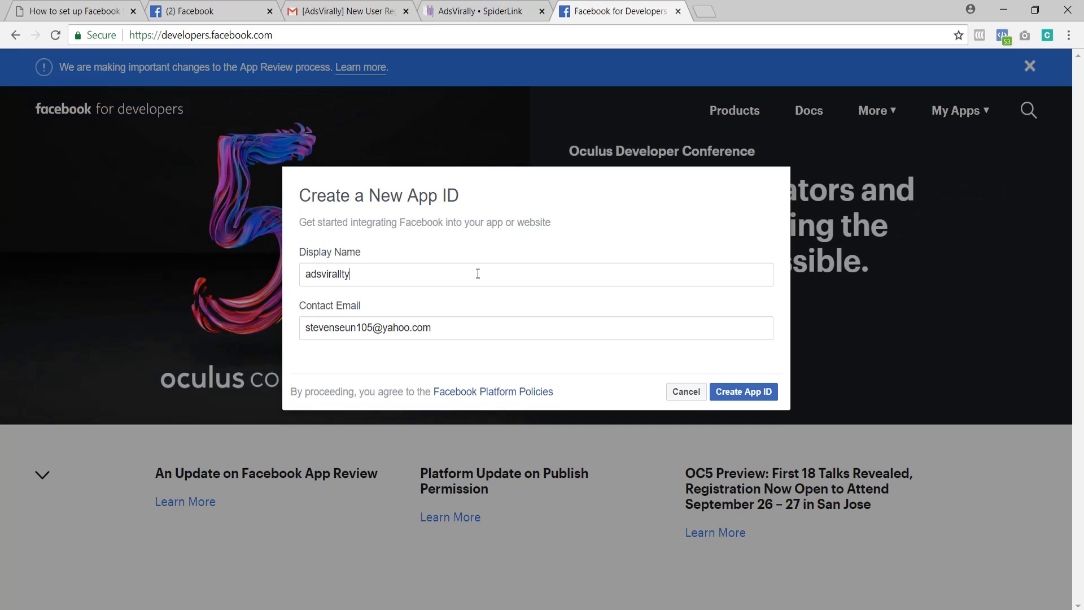
click(743, 391)
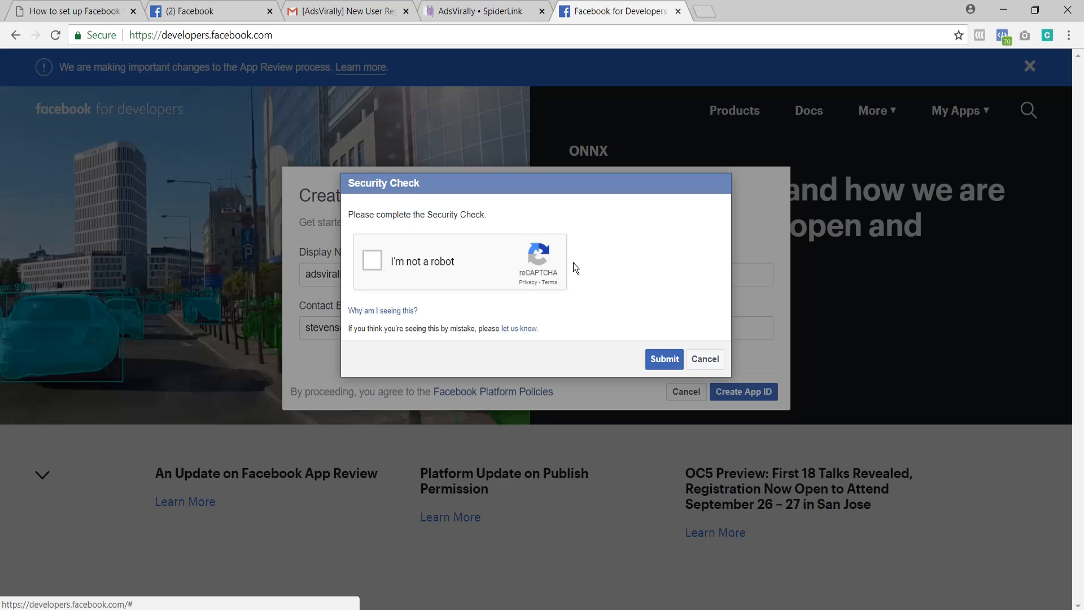
Step: Complete the security check by selecting all images with bicycles, and submit it to create the app
click(367, 266)
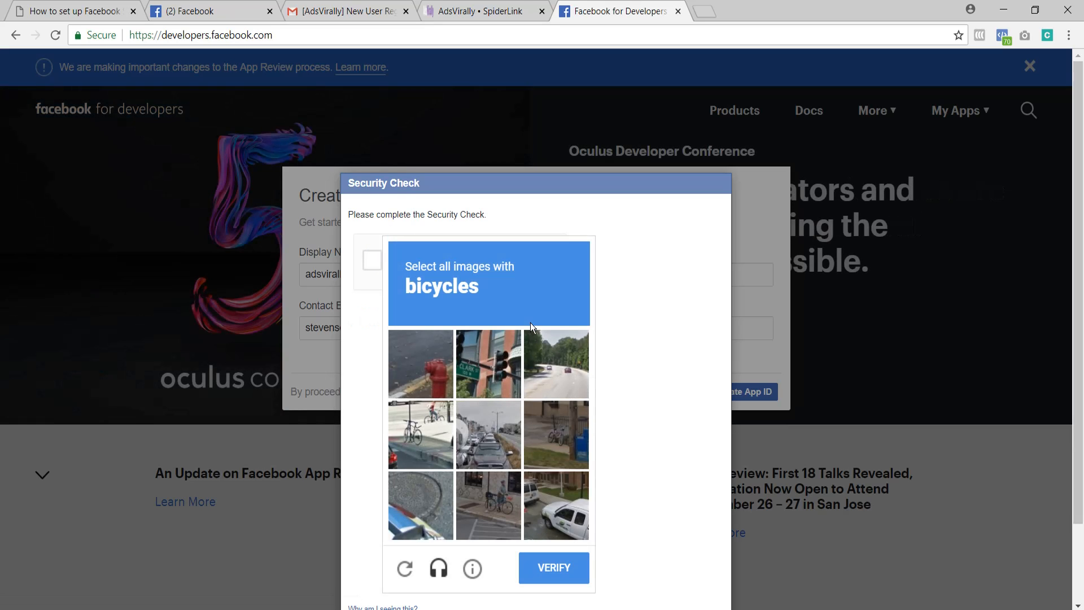
click(423, 411)
click(489, 496)
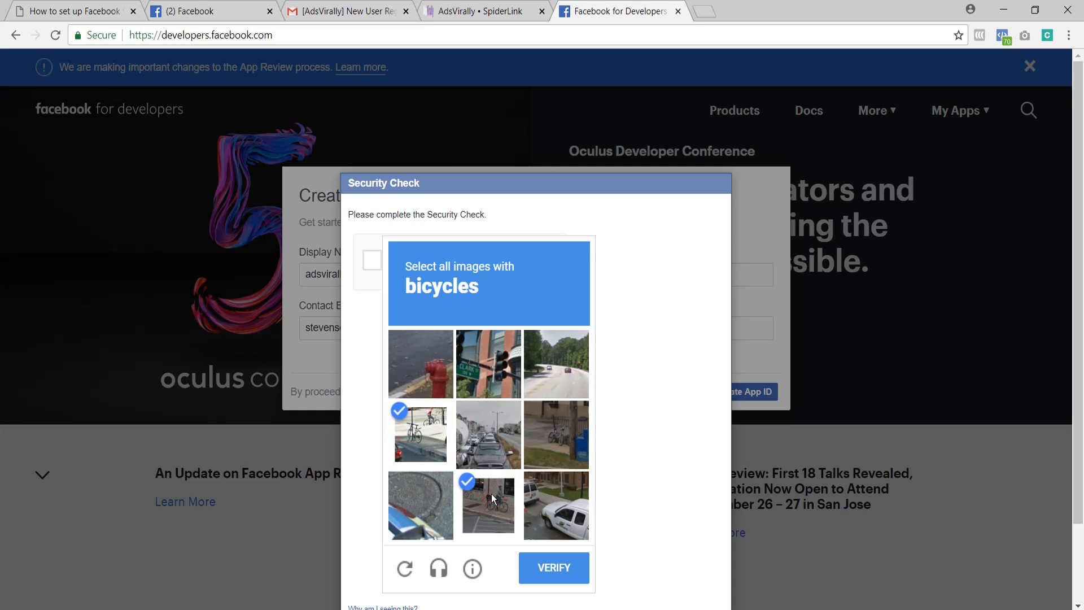
click(538, 438)
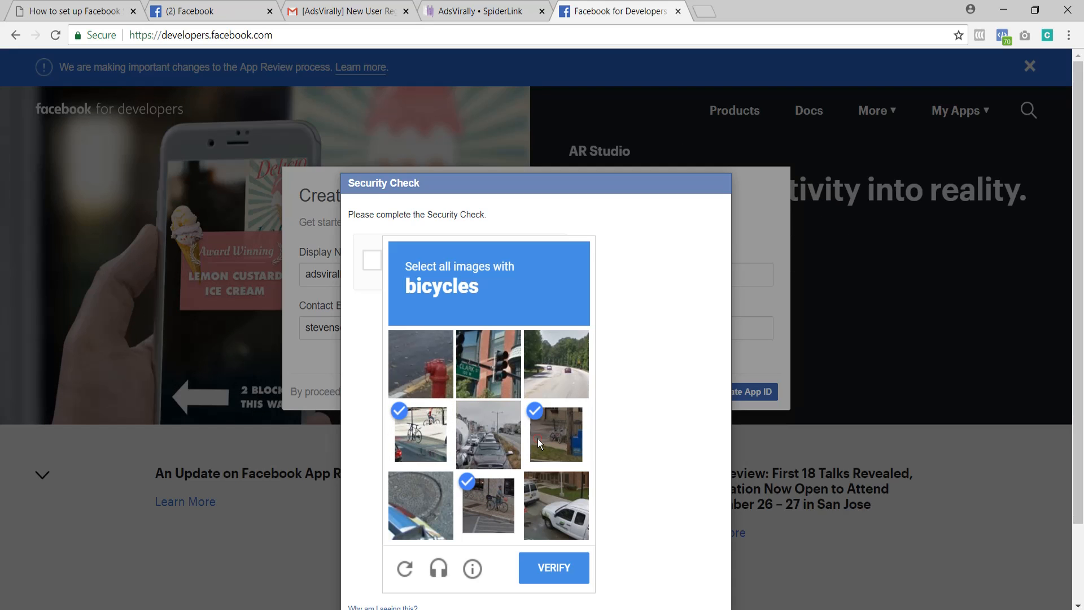
click(540, 572)
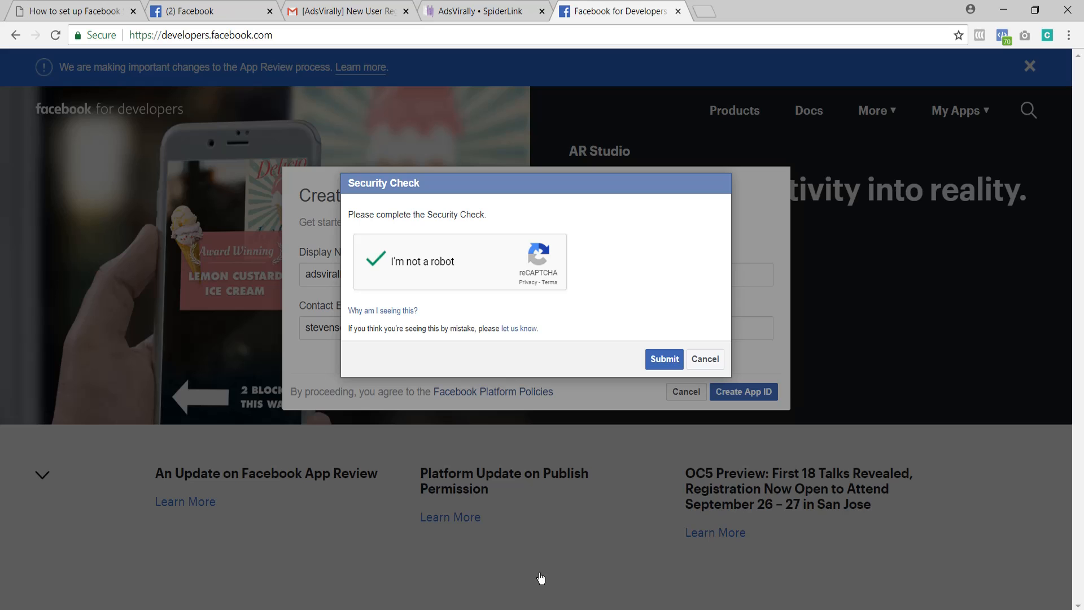
click(663, 361)
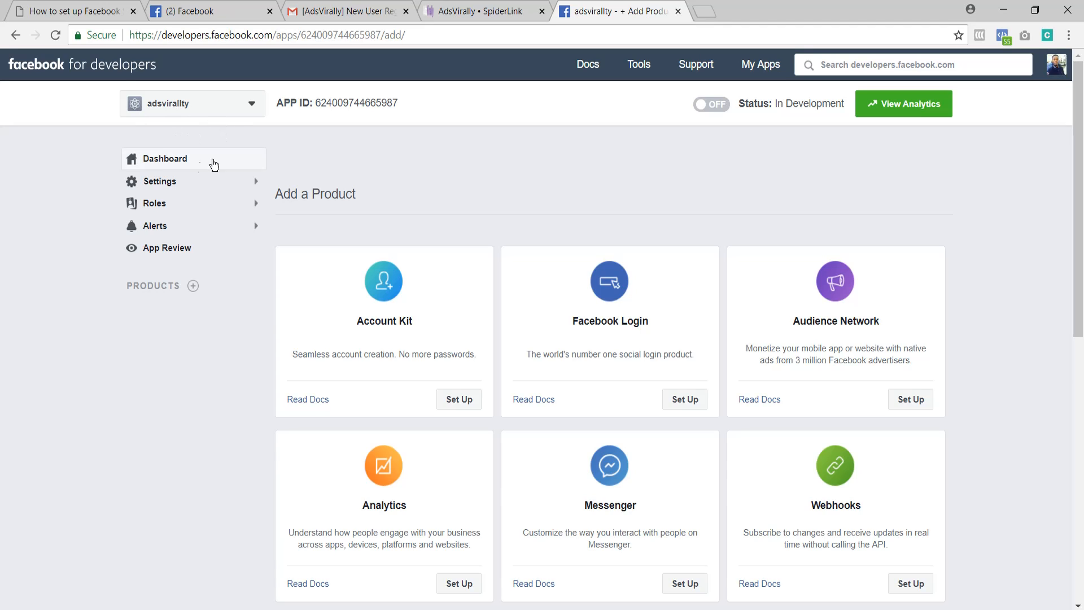
Step: Copy the app ID from the new app's basic settings into the App ID field of the AdsVirally options
click(164, 182)
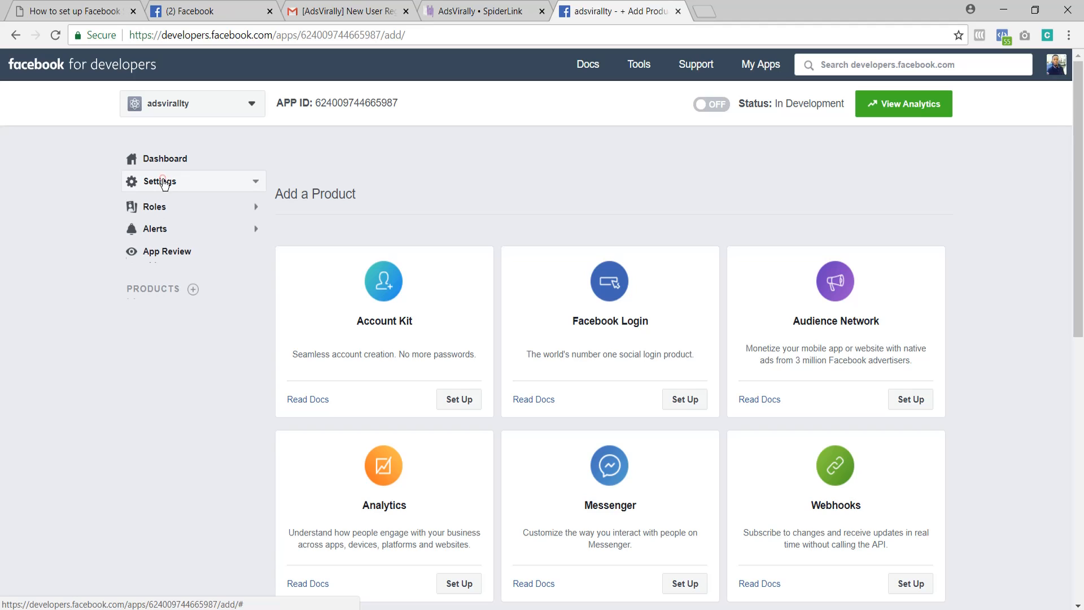
click(157, 204)
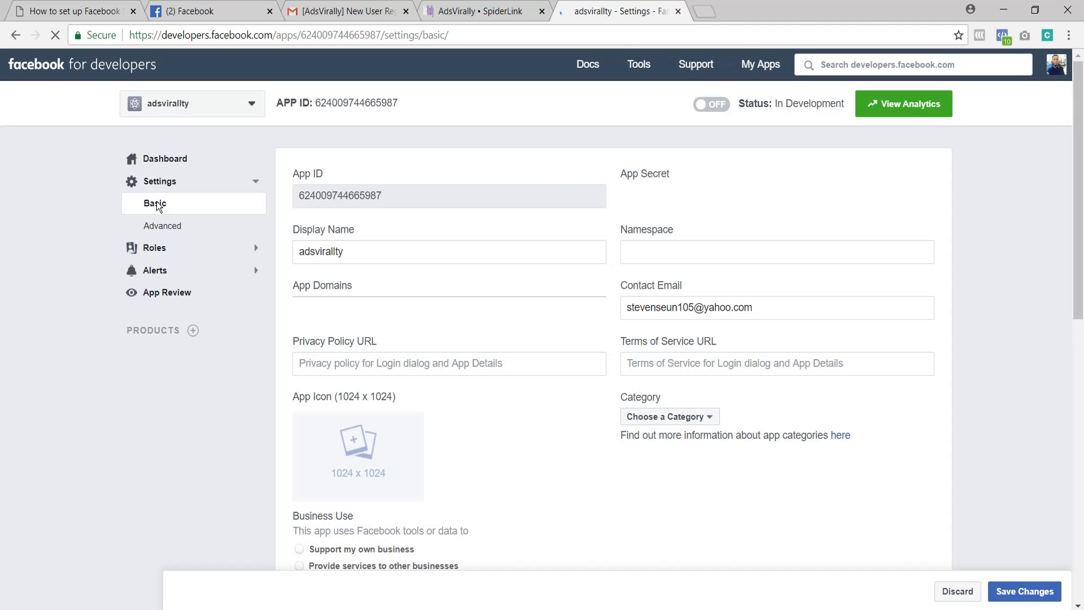
double_click(329, 196)
key(ctrl+c)
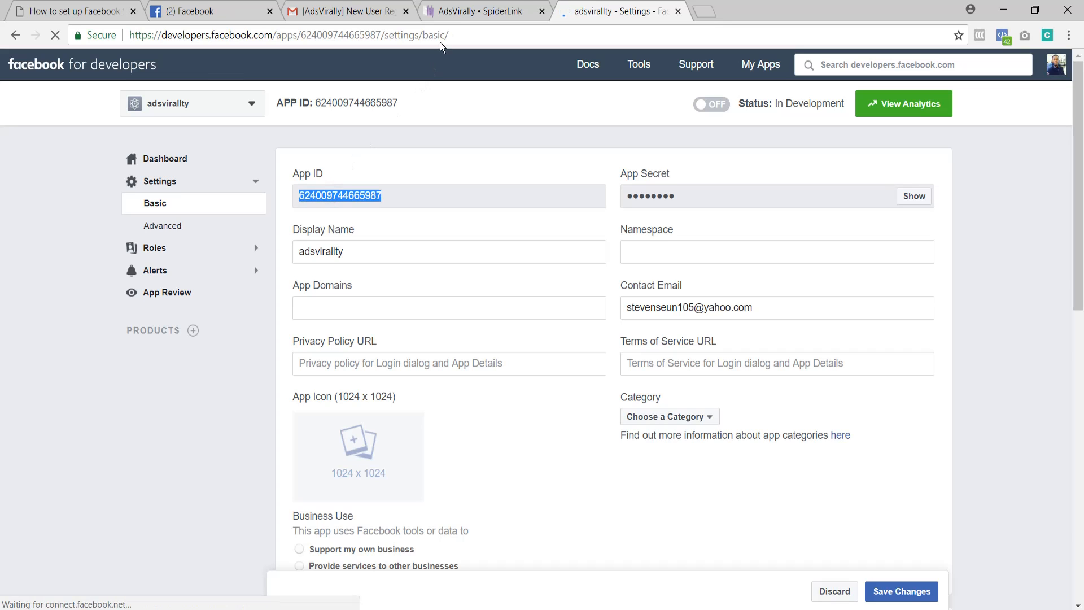
click(456, 11)
click(421, 144)
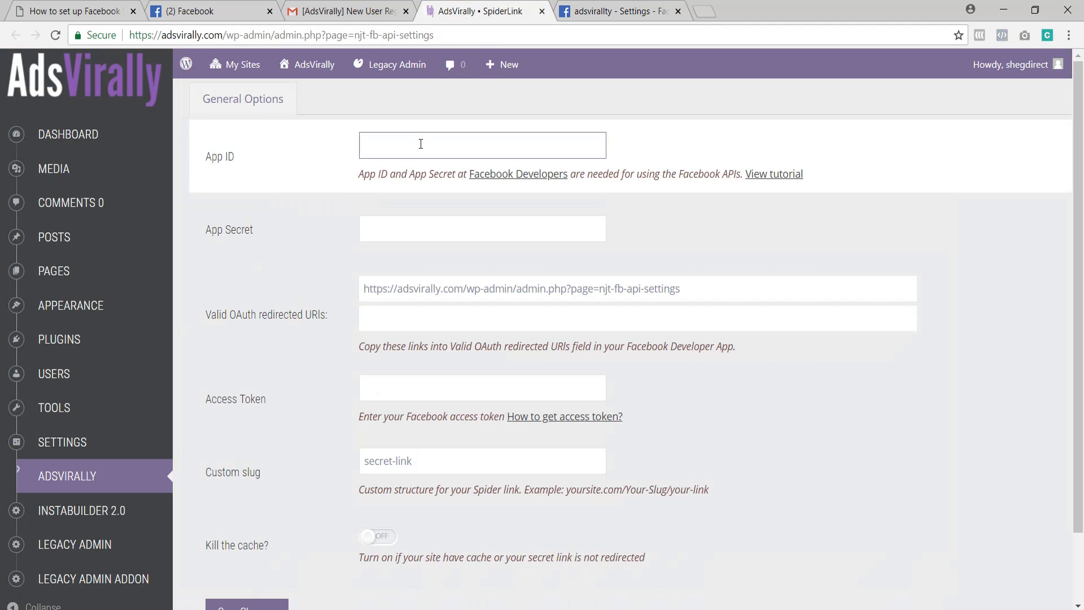
key(ctrl+v)
Step: Reveal the app secret in the Facebook app's basic settings by re-entering the account password
click(416, 224)
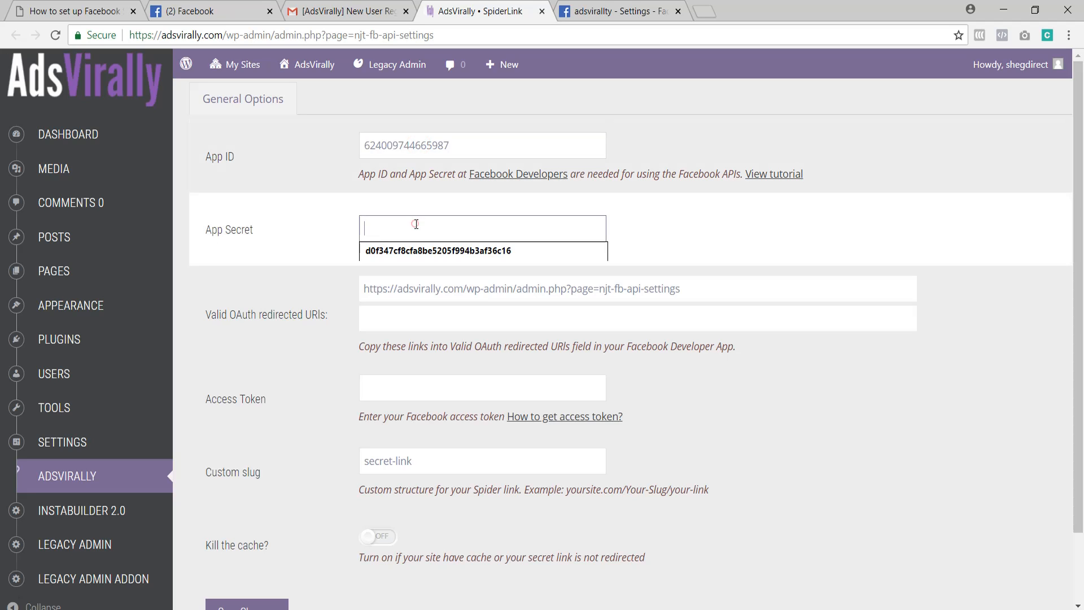
click(621, 11)
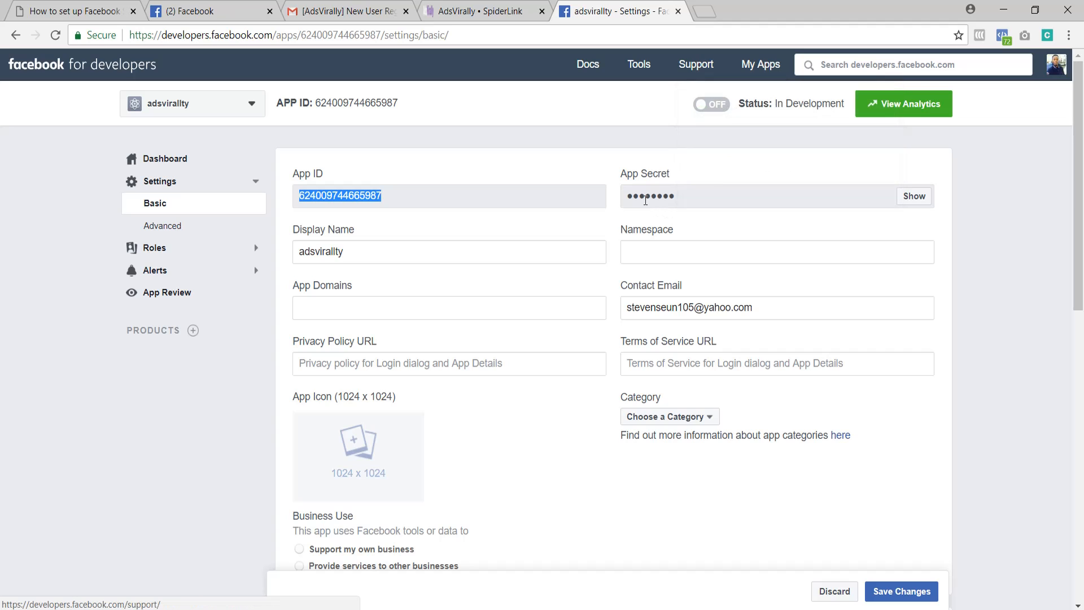
click(916, 196)
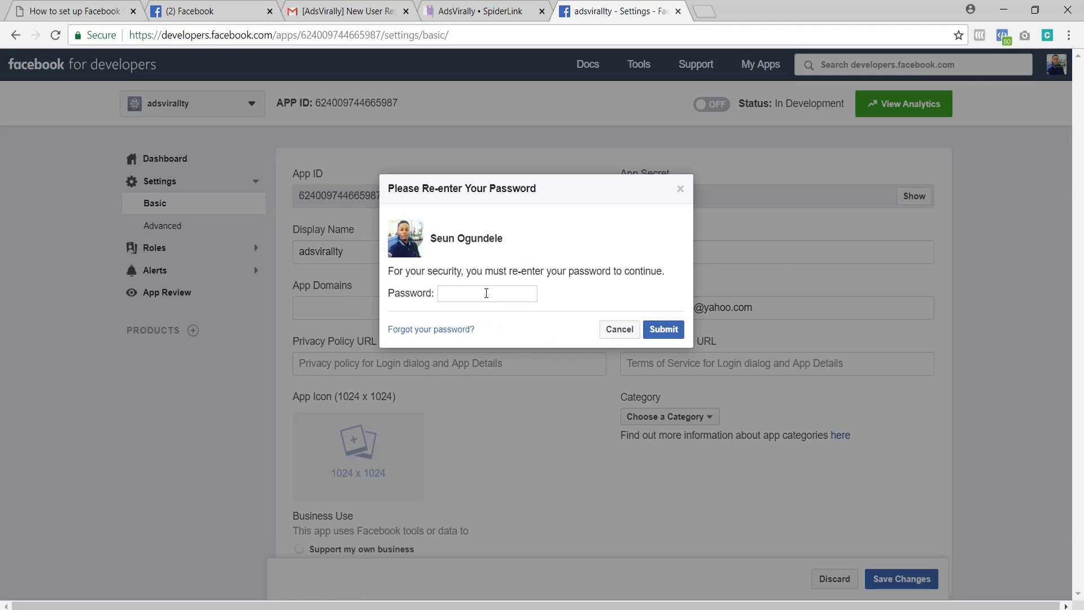
text(••)
key(ctrl+a)
key(BackSpace)
text(•••)
click(664, 329)
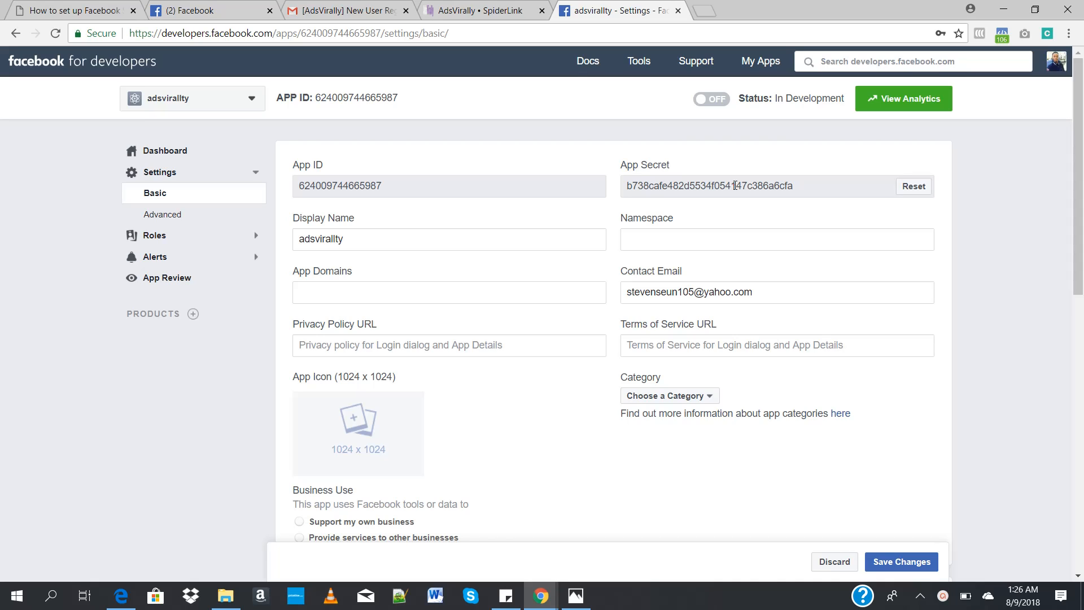
Step: Copy the revealed app secret into the App Secret field of the AdsVirally options
double_click(735, 185)
key(ctrl+c)
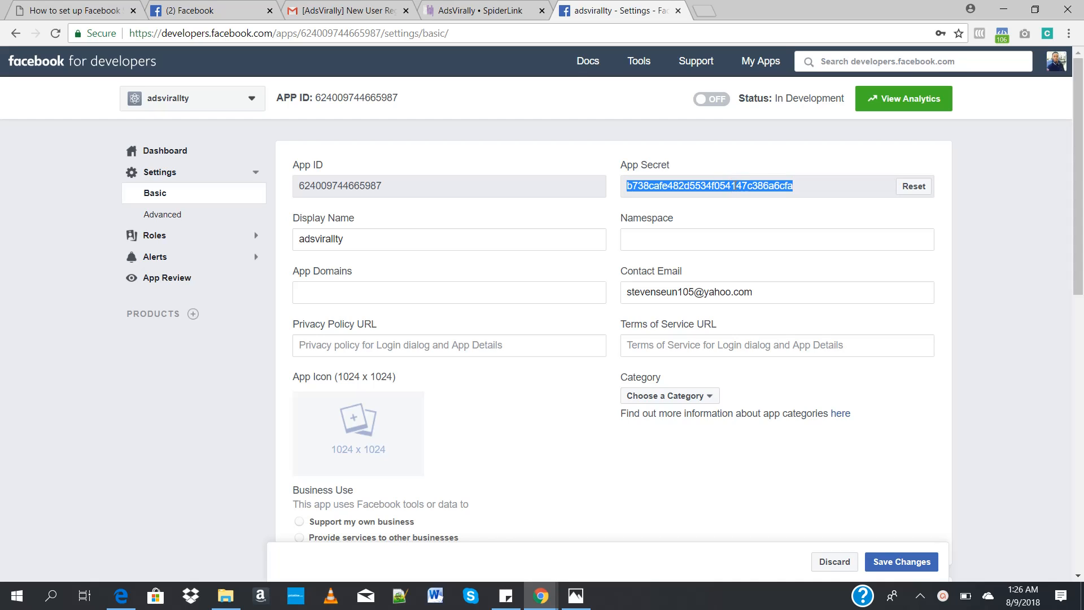
click(480, 11)
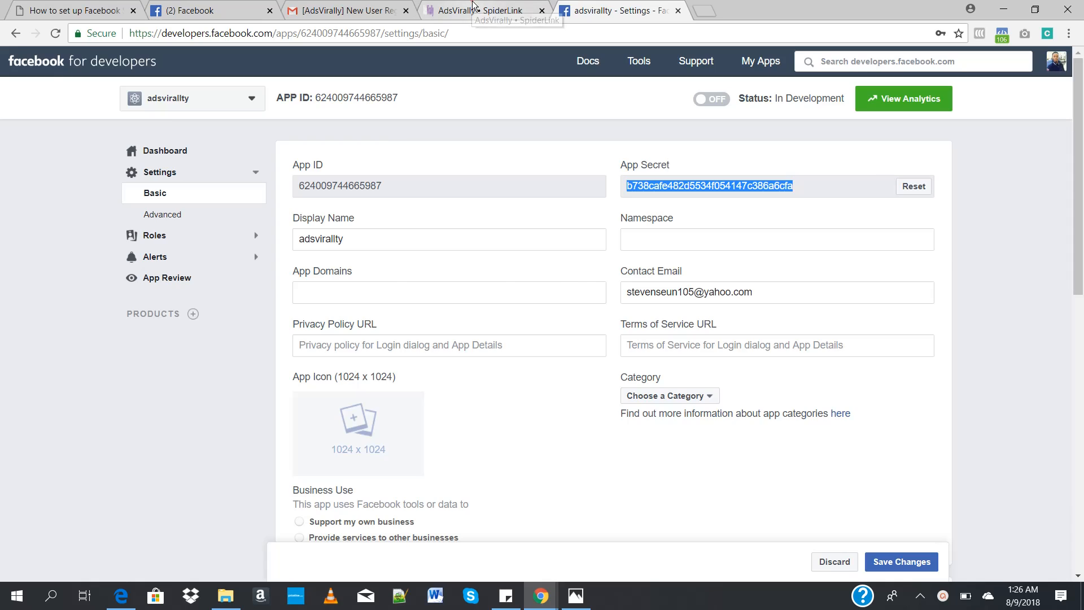
click(423, 221)
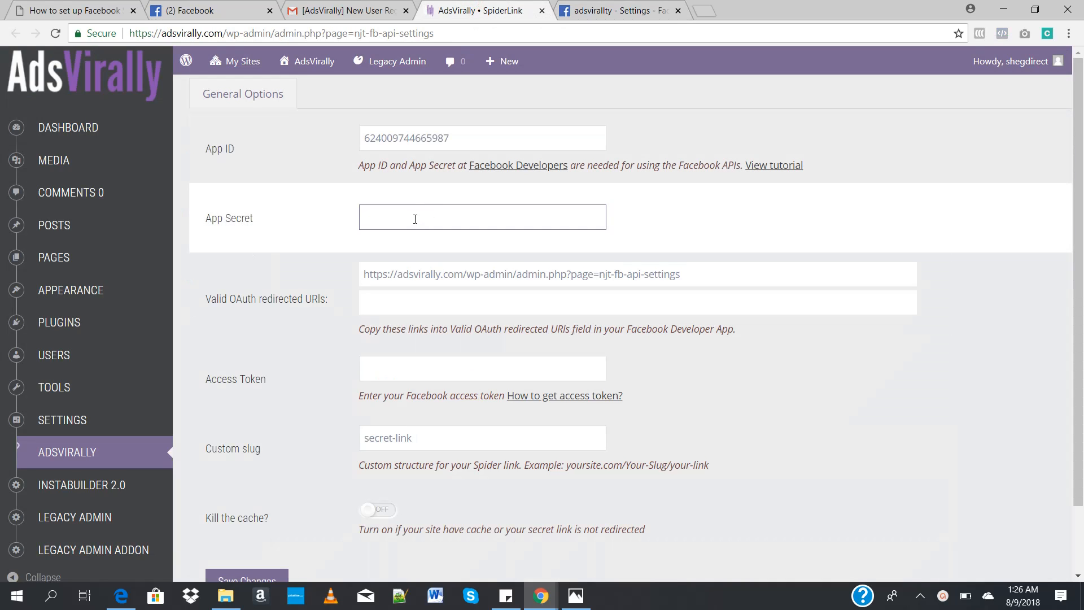
key(ctrl+v)
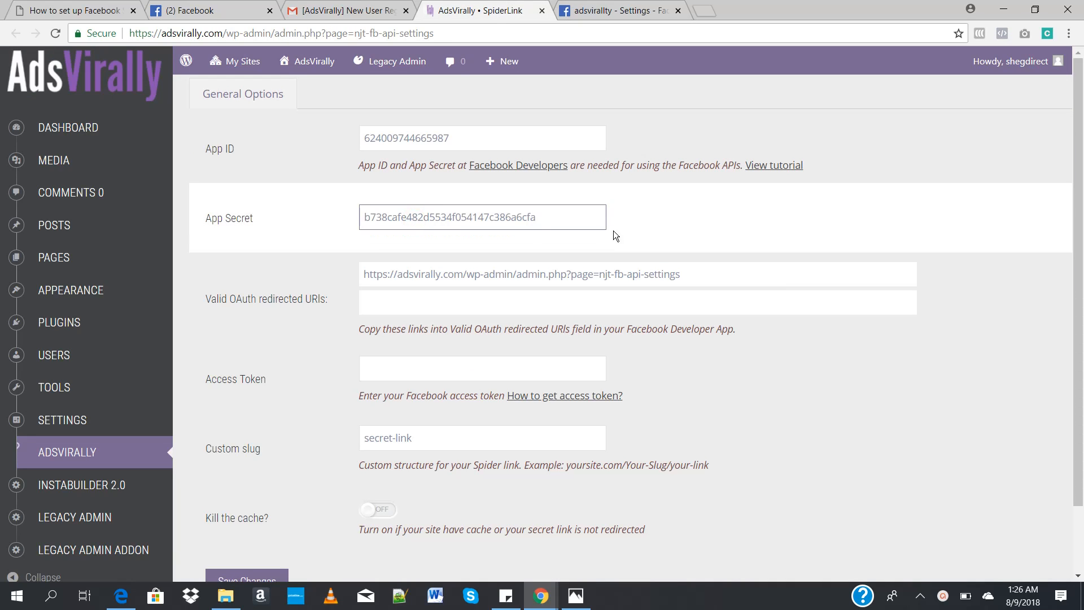
click(672, 225)
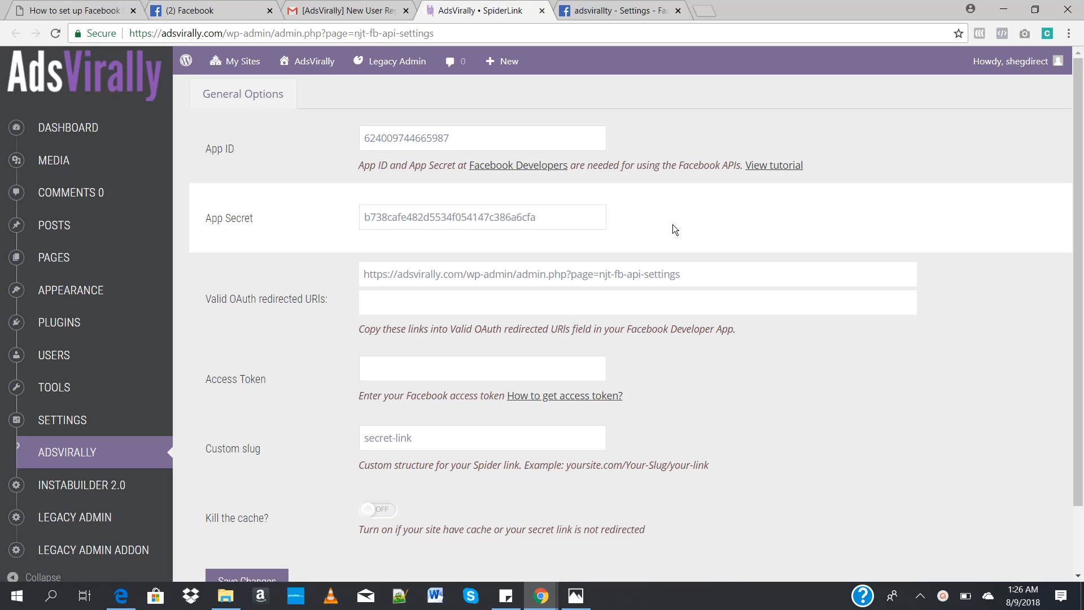
click(637, 11)
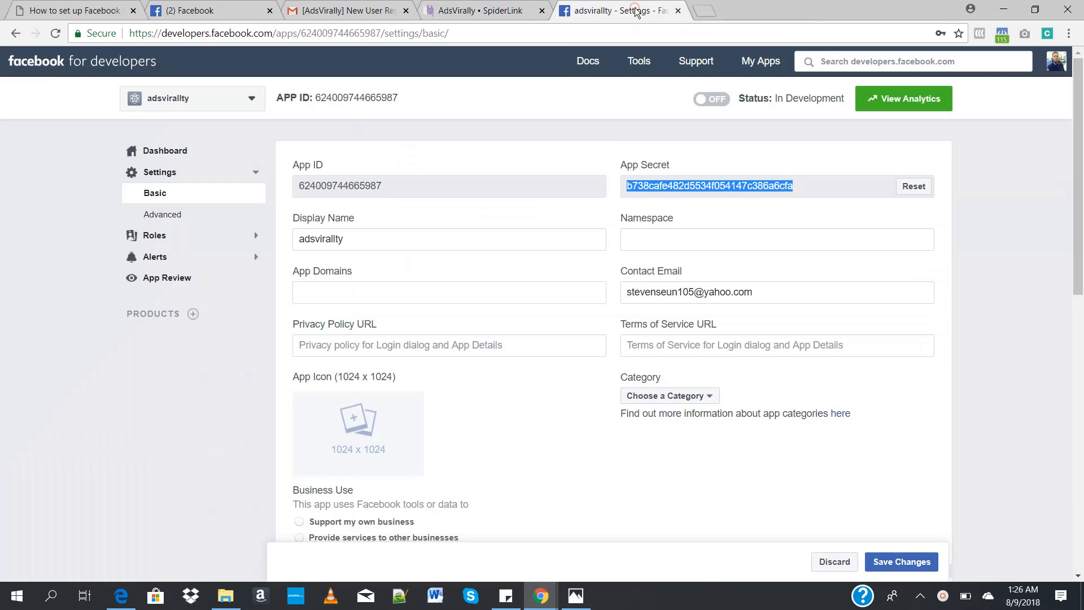
click(611, 212)
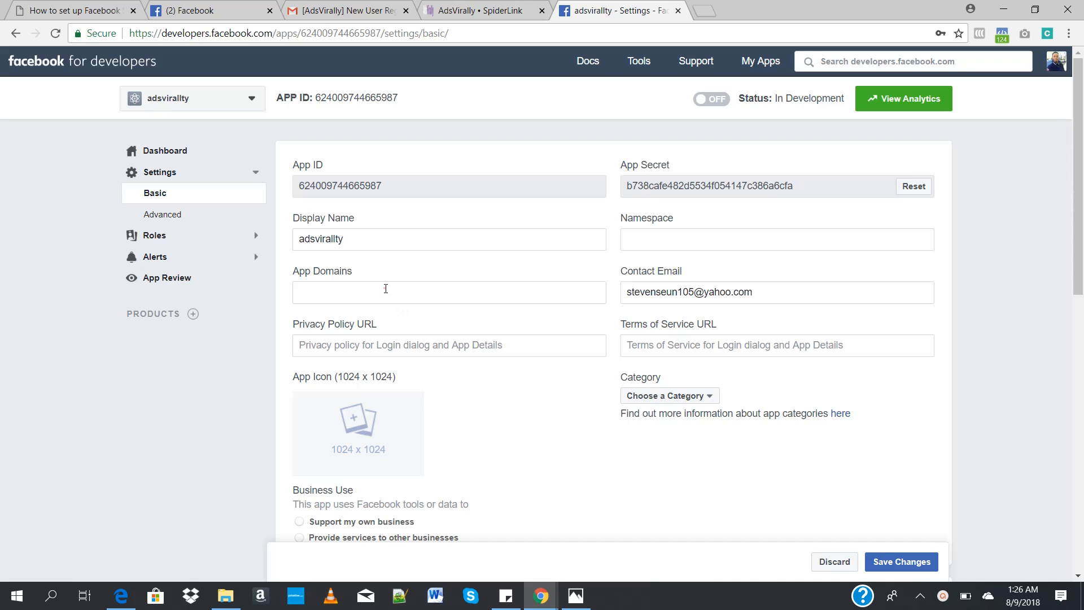
click(473, 9)
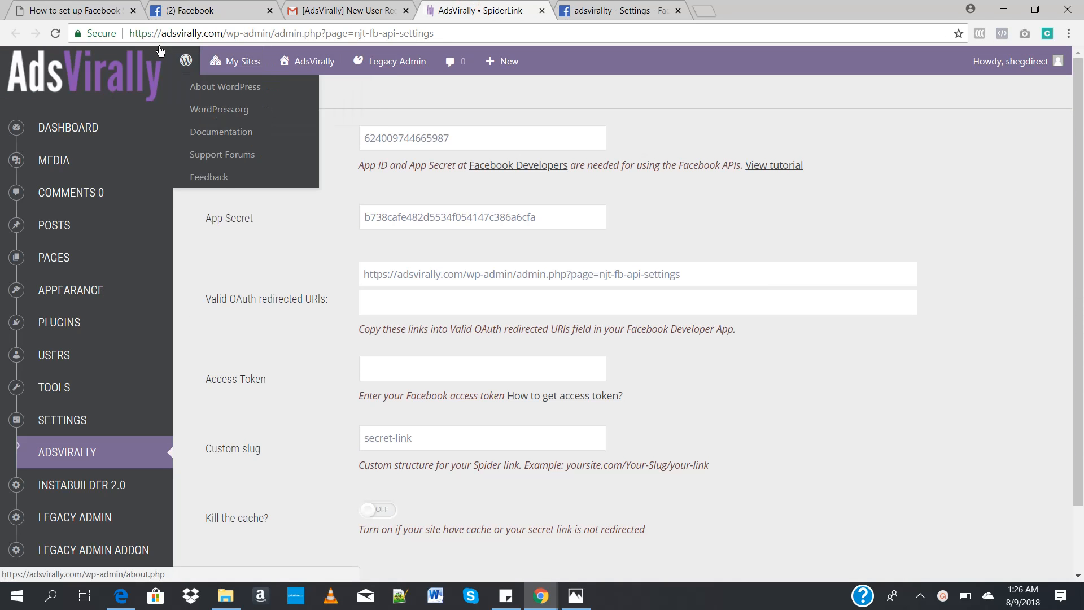
drag(132, 33, 228, 29)
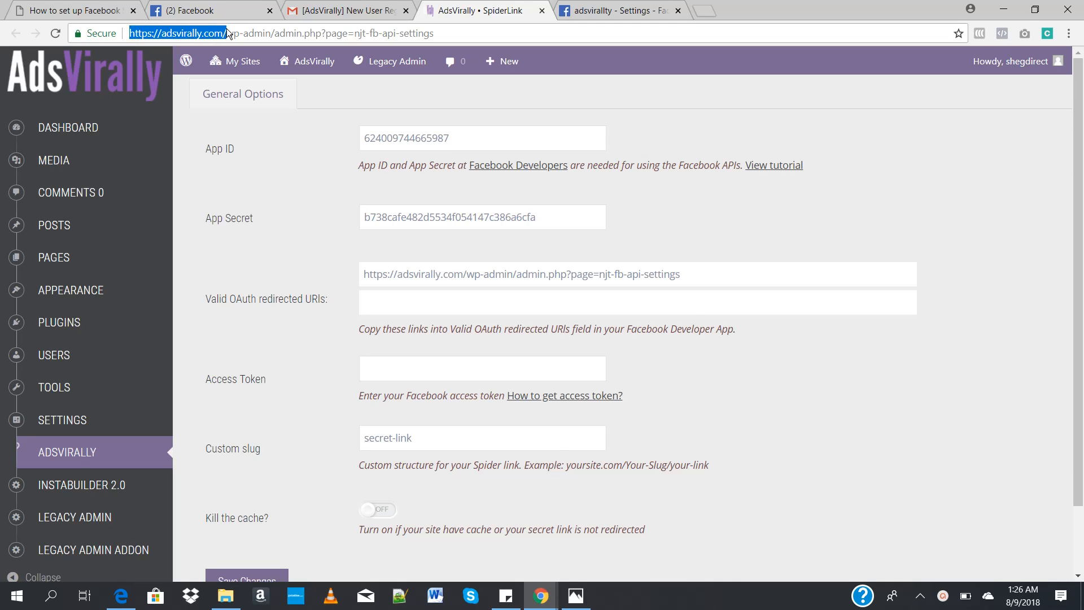
key(super)
text(notepad)
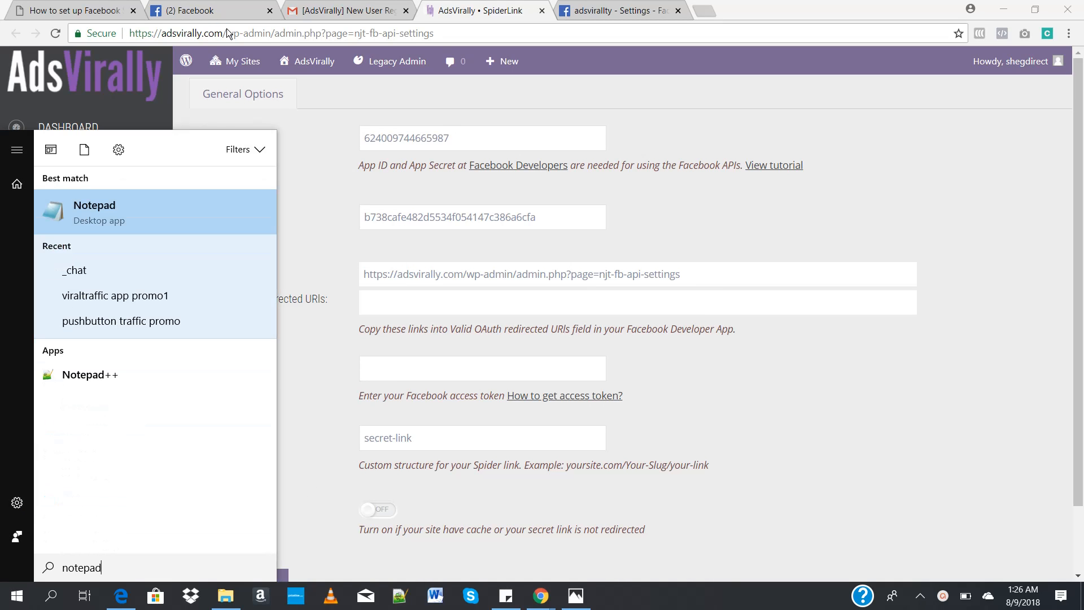
key(Return)
text(h)
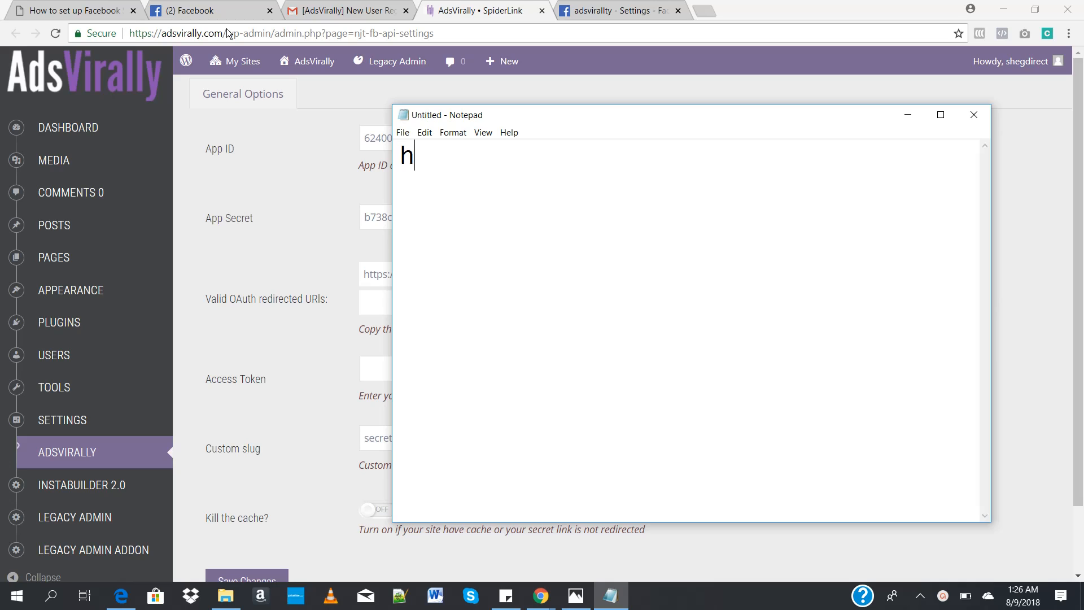
text(ttps://)
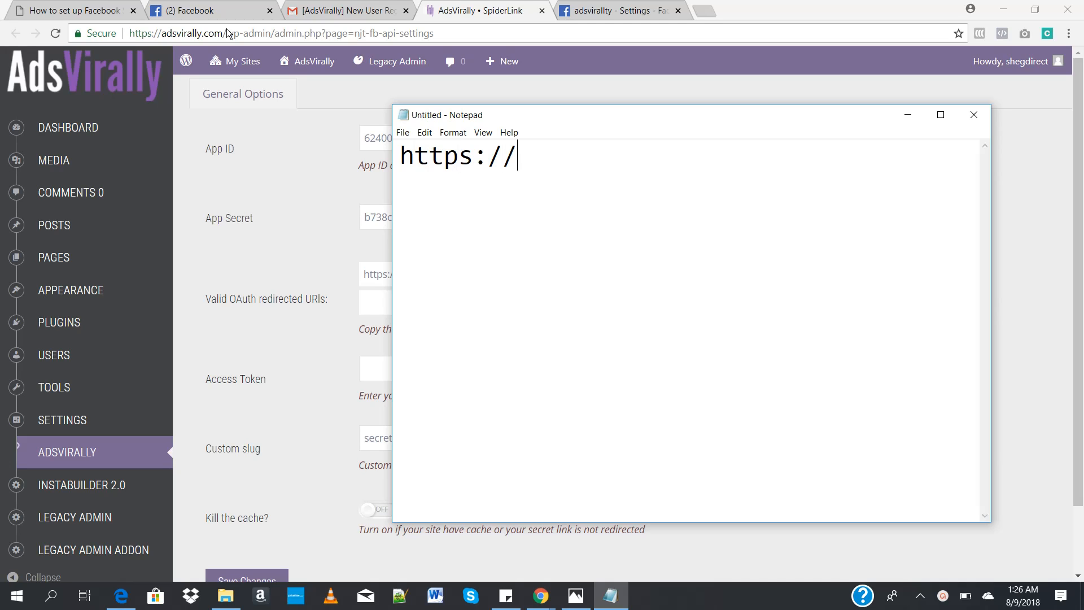
text(adsvirally.com/)
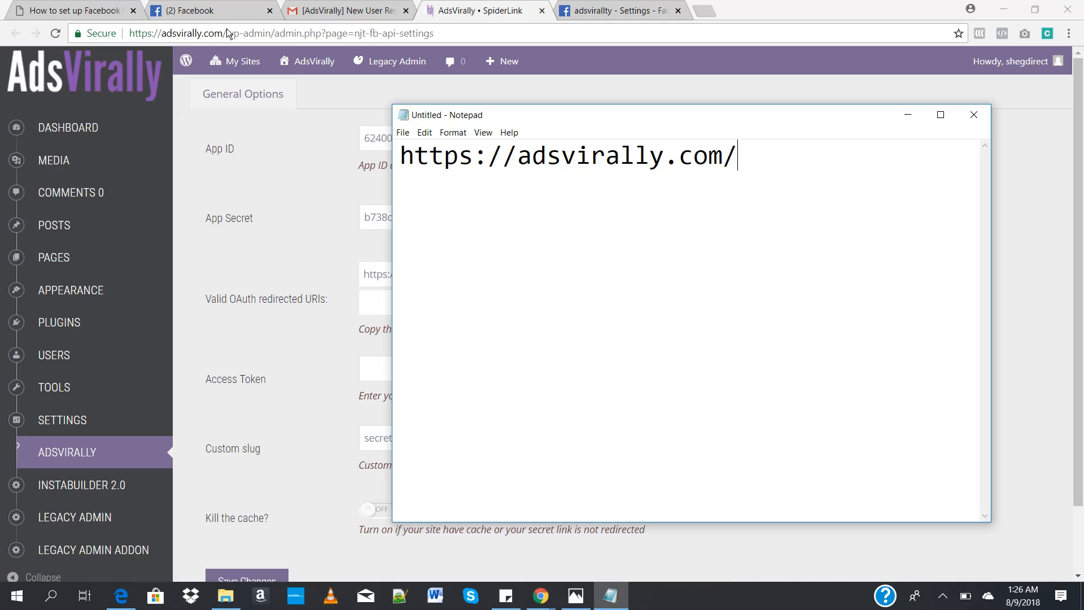
text(usernam)
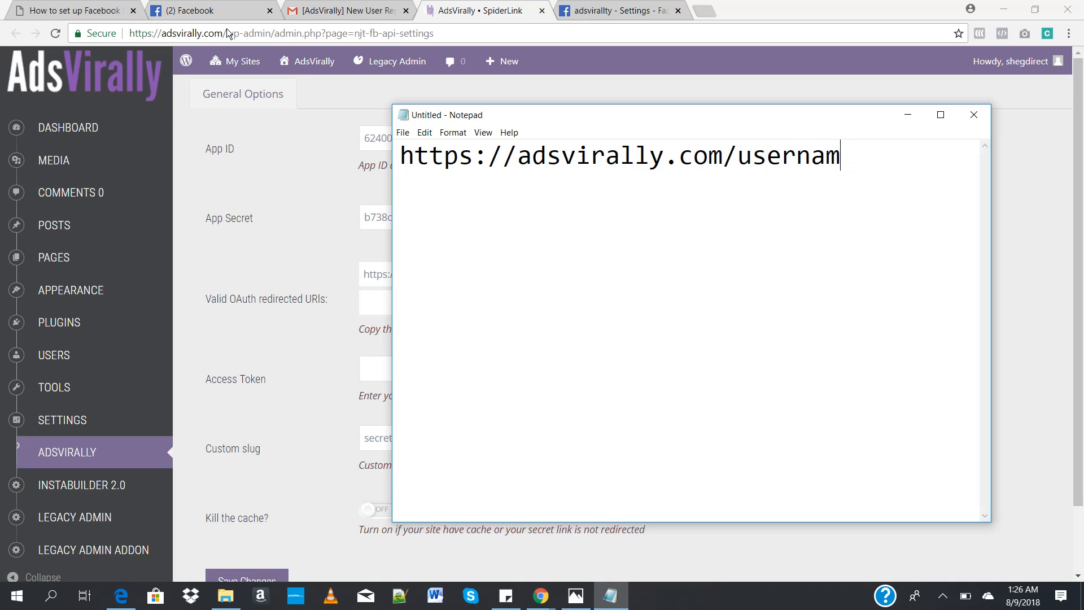
text(e)
drag(403, 161, 916, 187)
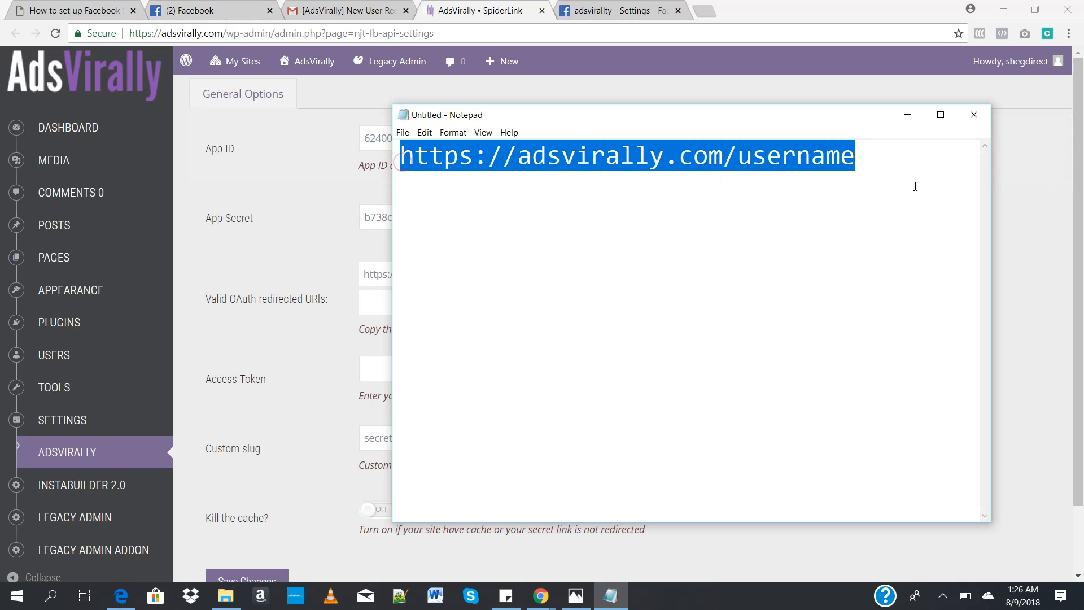
click(622, 10)
click(437, 292)
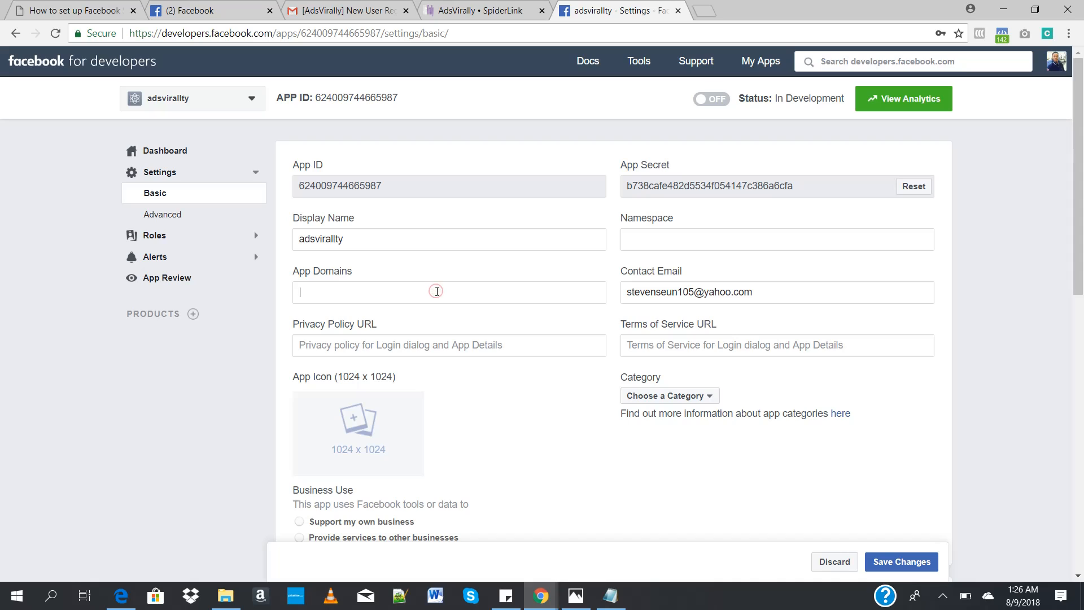
text(http://)
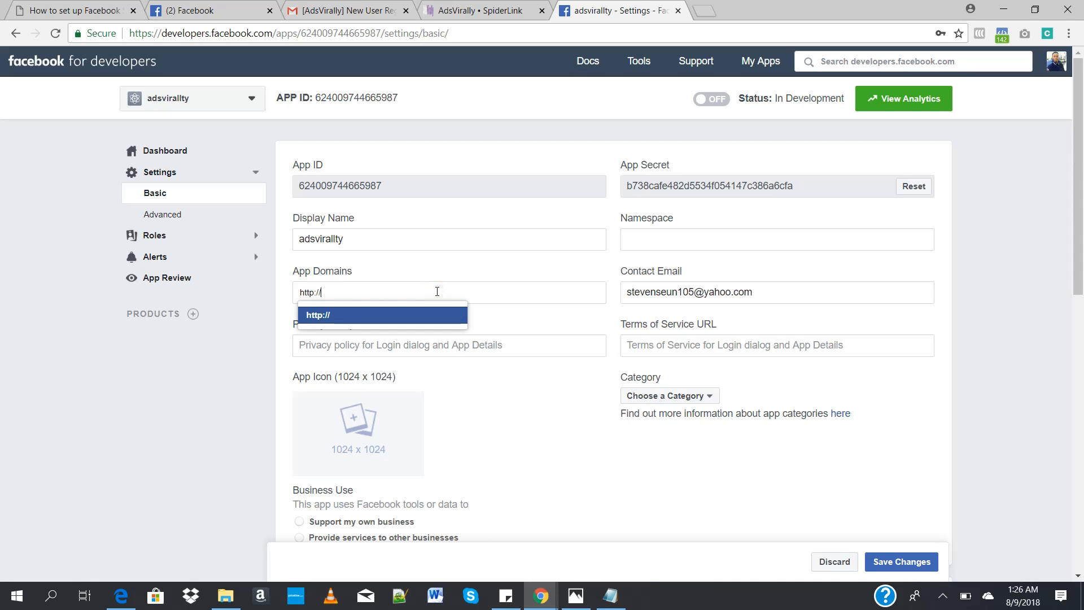
text(adsvirally.com)
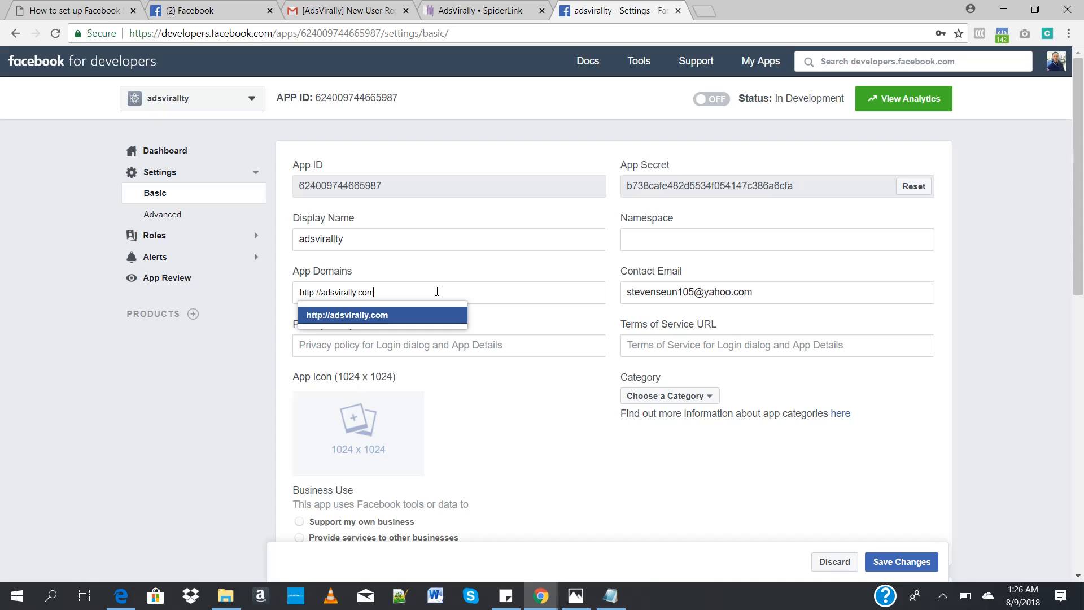
key(Return)
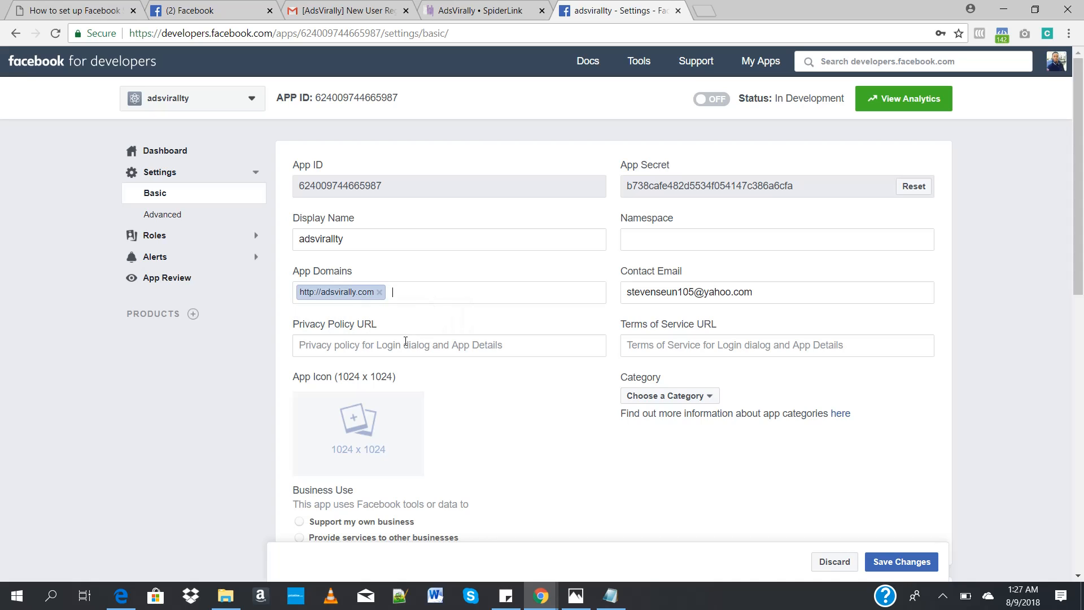
click(406, 342)
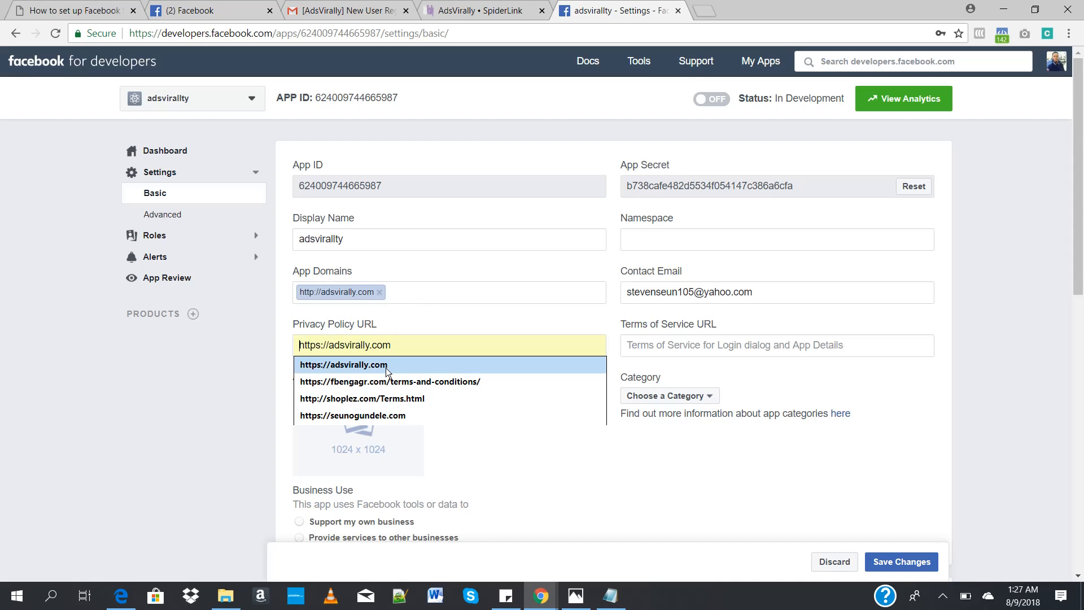
click(385, 366)
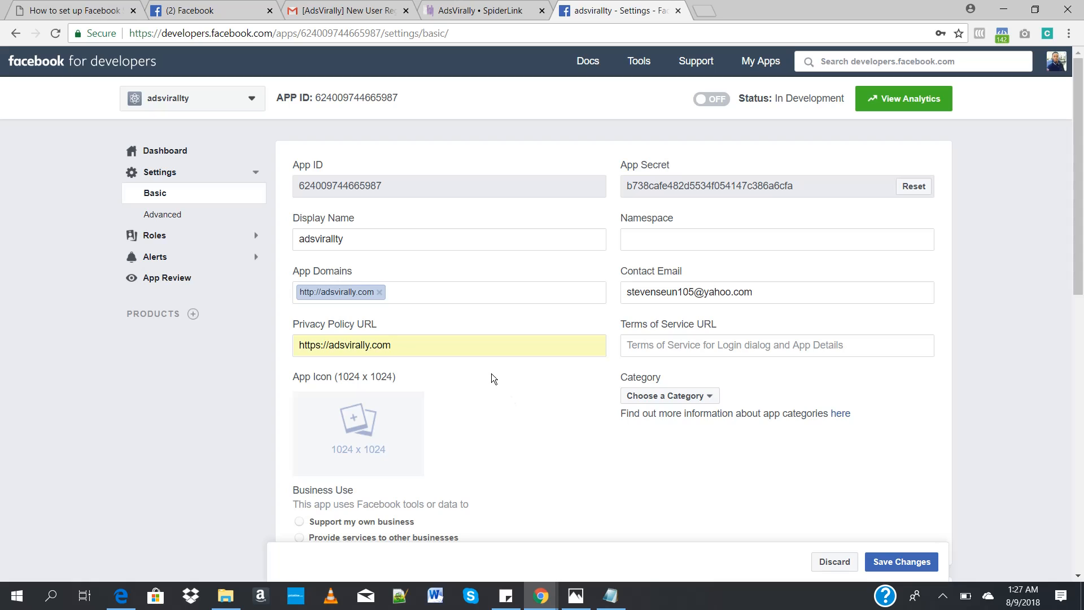
key(ctrl+a)
key(ctrl+c)
click(644, 346)
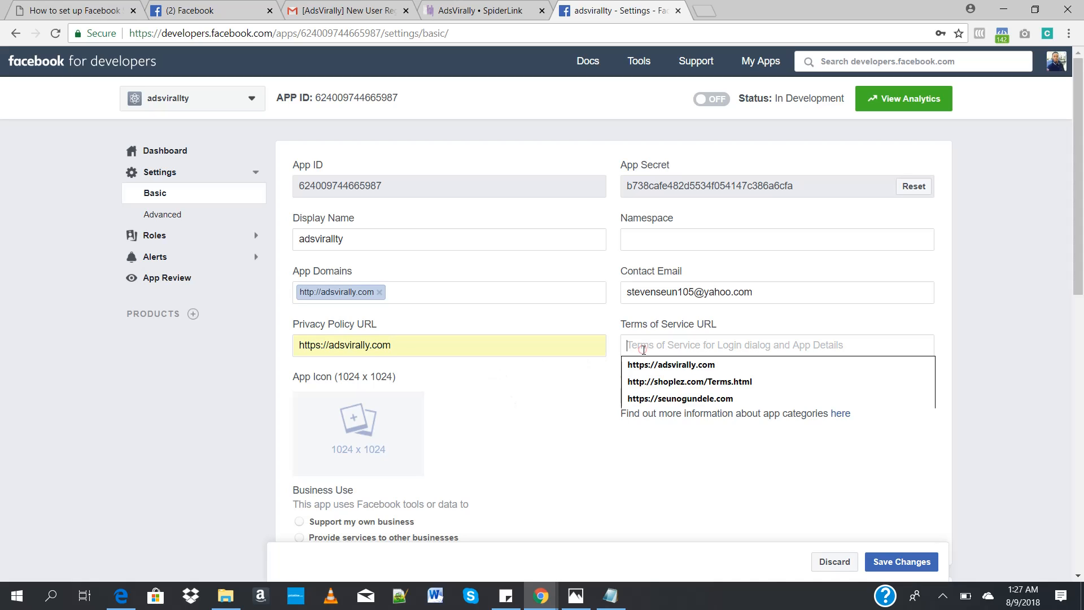
key(ctrl+v)
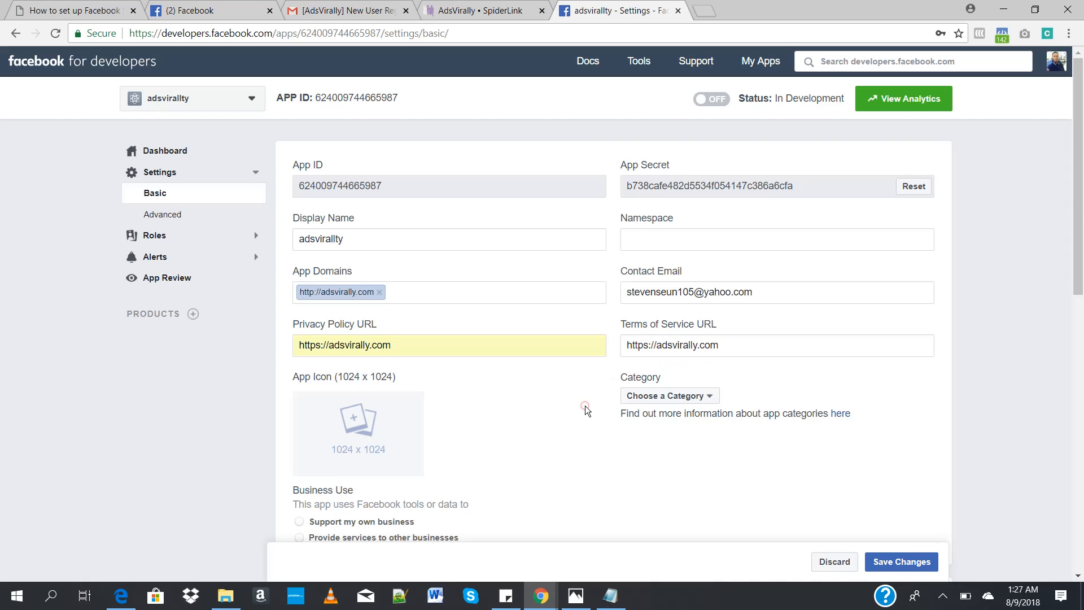
Step: Set the app's category to Business and Pages, leaving the app icon empty
click(649, 397)
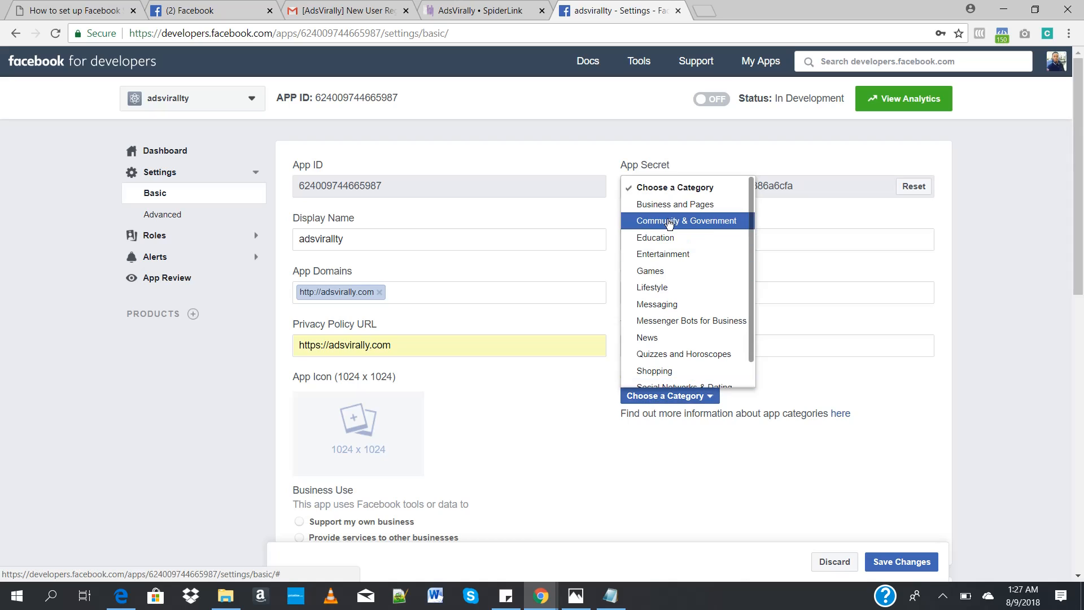
click(672, 205)
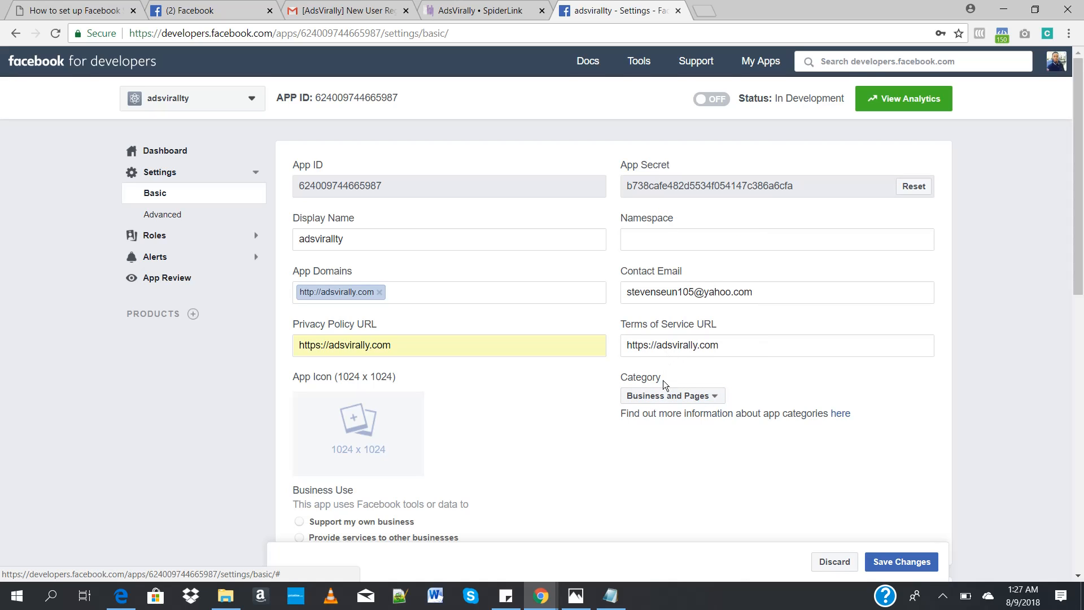
click(664, 398)
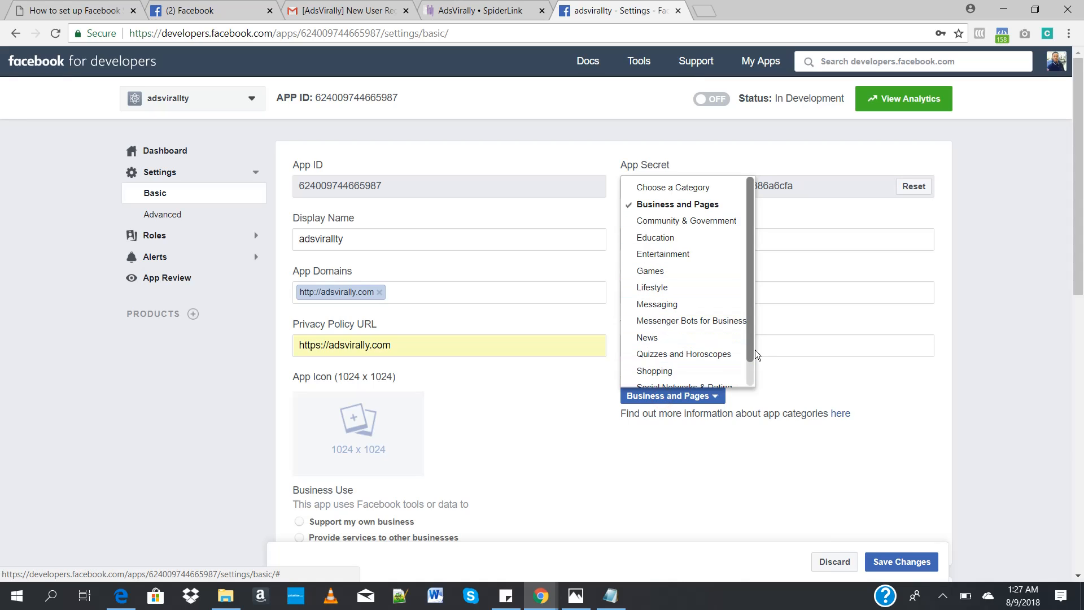
click(617, 485)
click(370, 447)
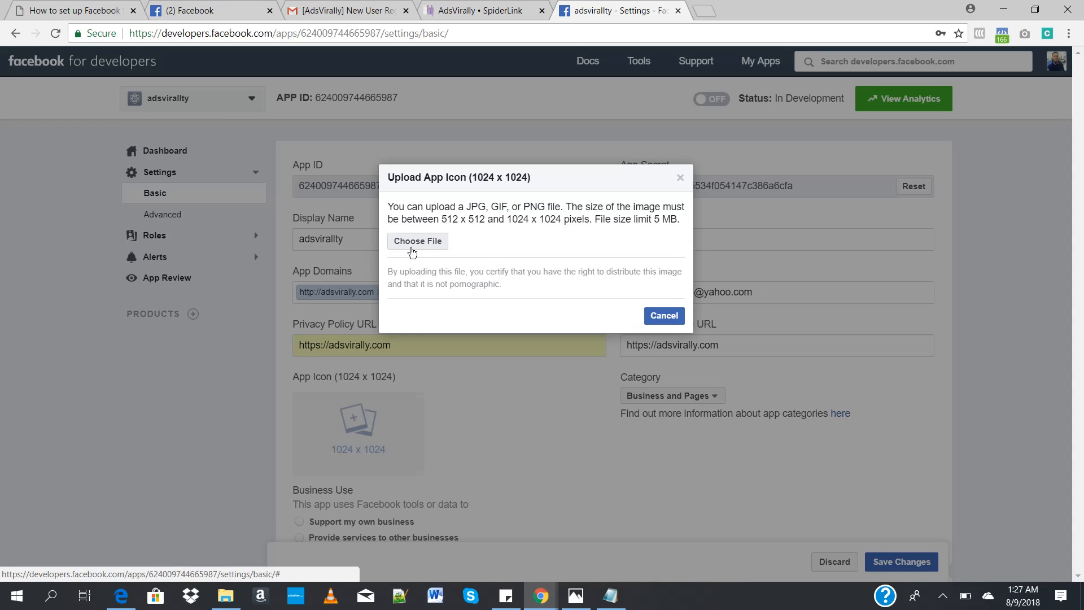
click(653, 316)
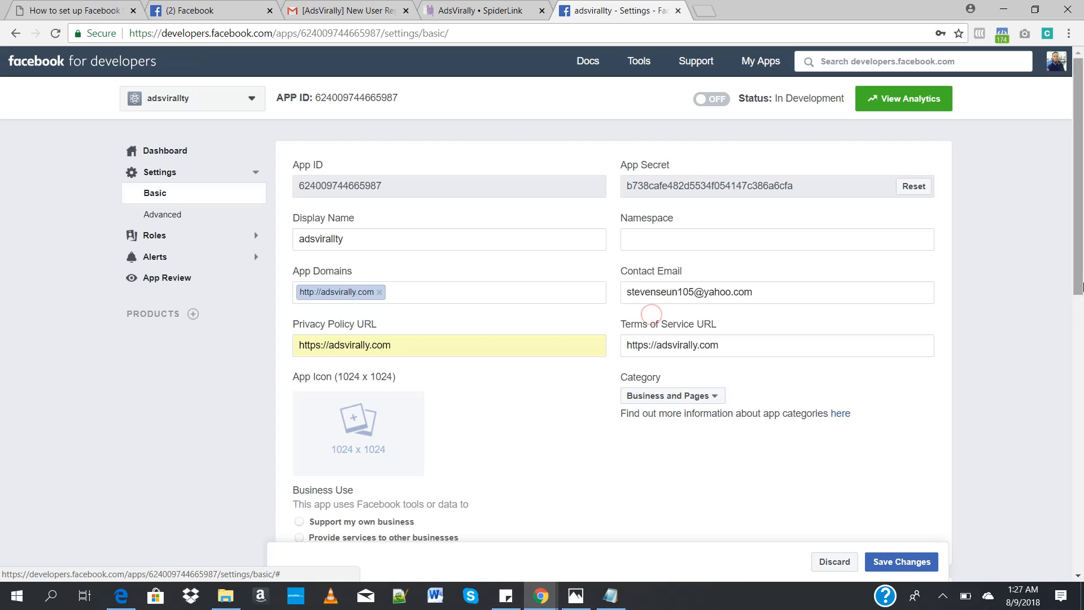
Step: Set the business use to Support my own business and save the basic settings
scroll(496, 370, down, 3)
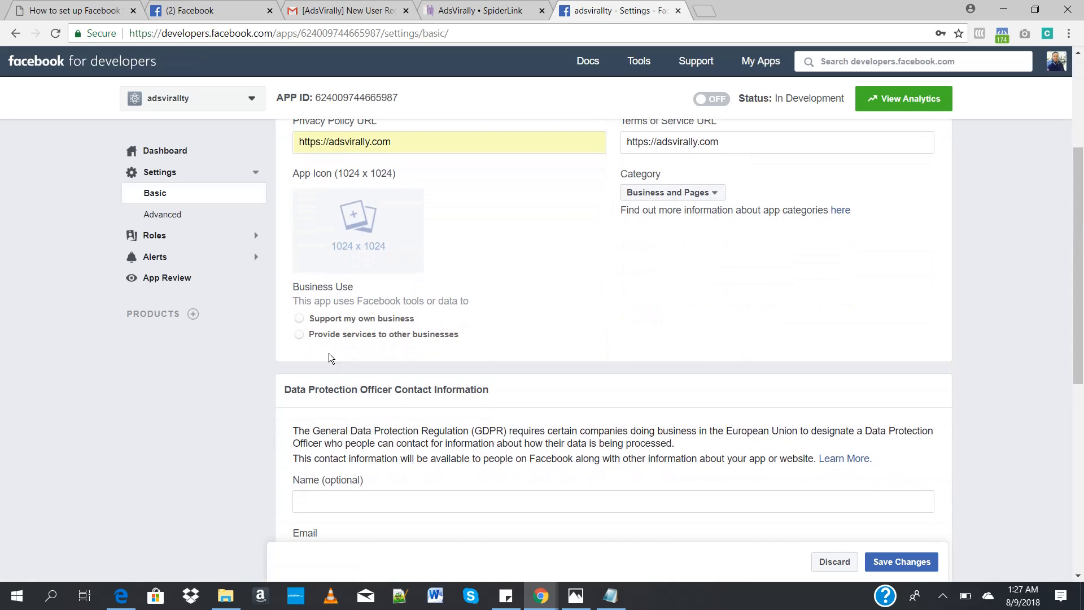
click(298, 319)
drag(1074, 286, 1080, 456)
click(890, 565)
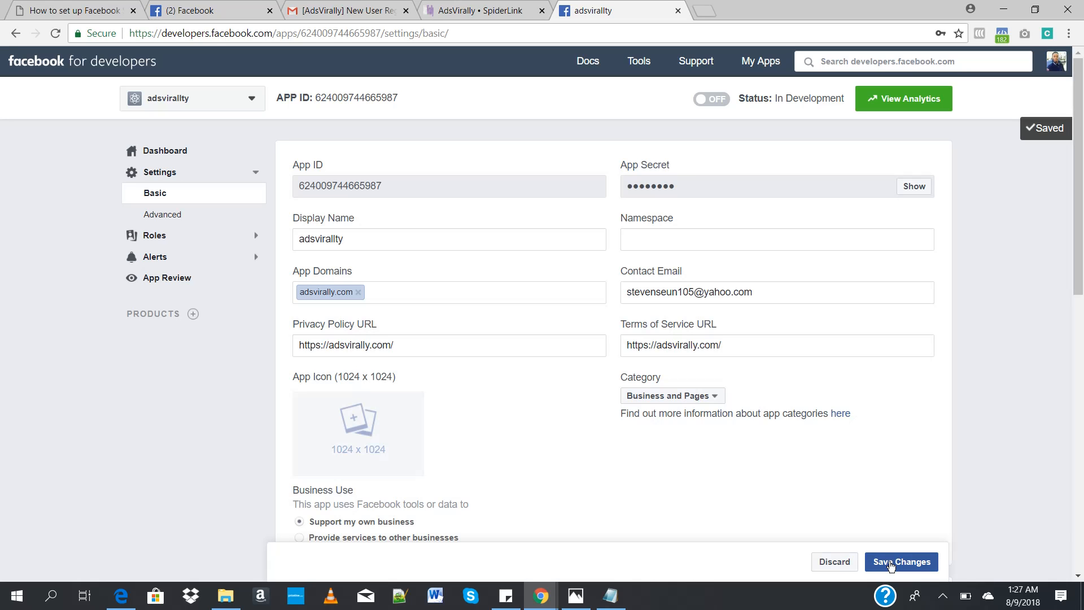
Step: Add a Website platform to the Facebook app's basic settings
drag(1083, 243, 1083, 529)
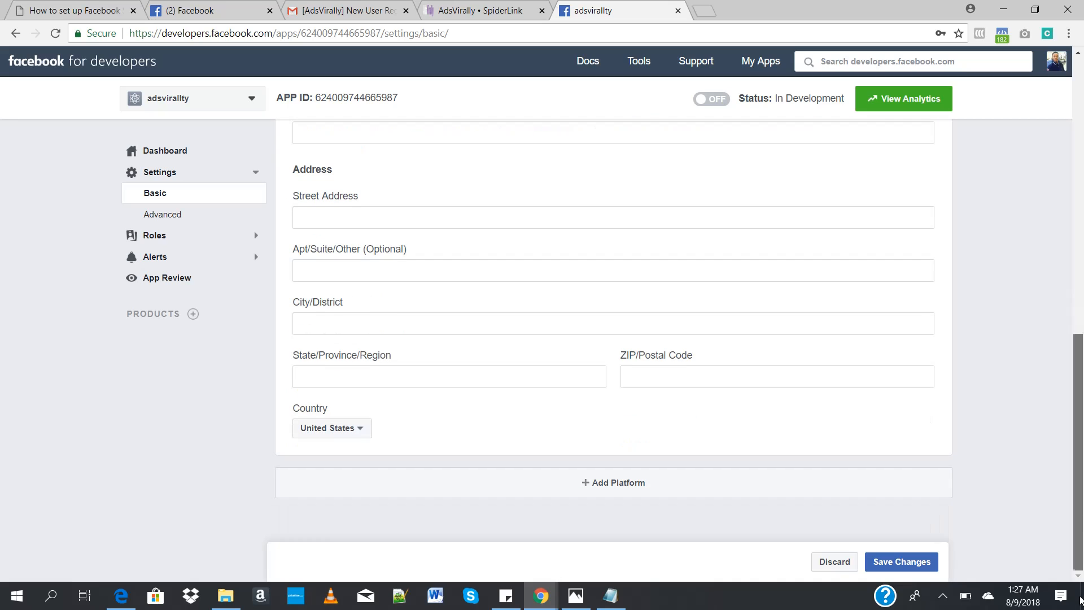
click(617, 481)
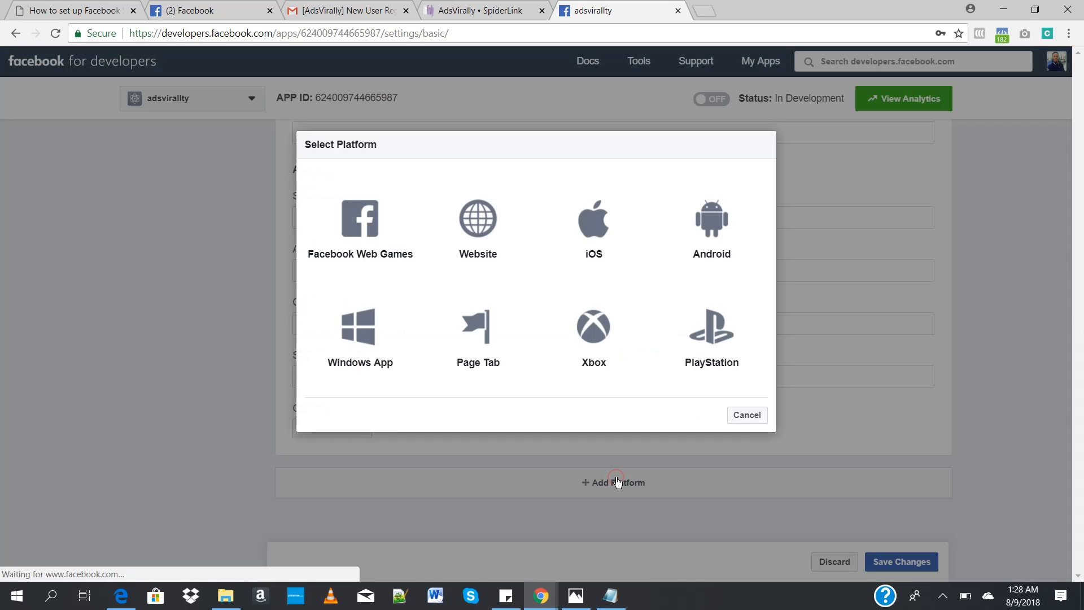
click(485, 241)
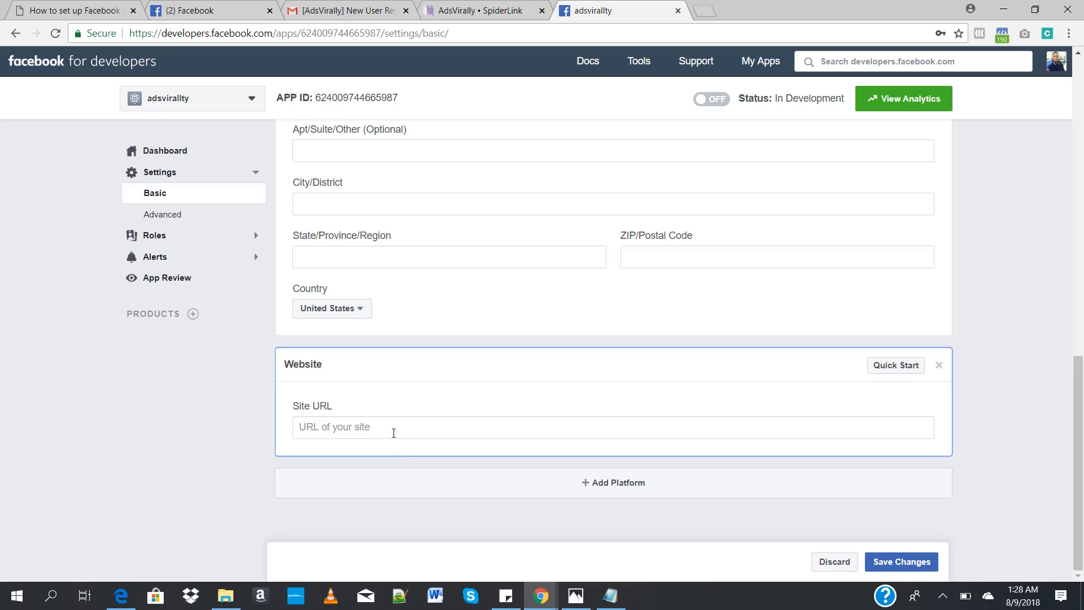
click(394, 431)
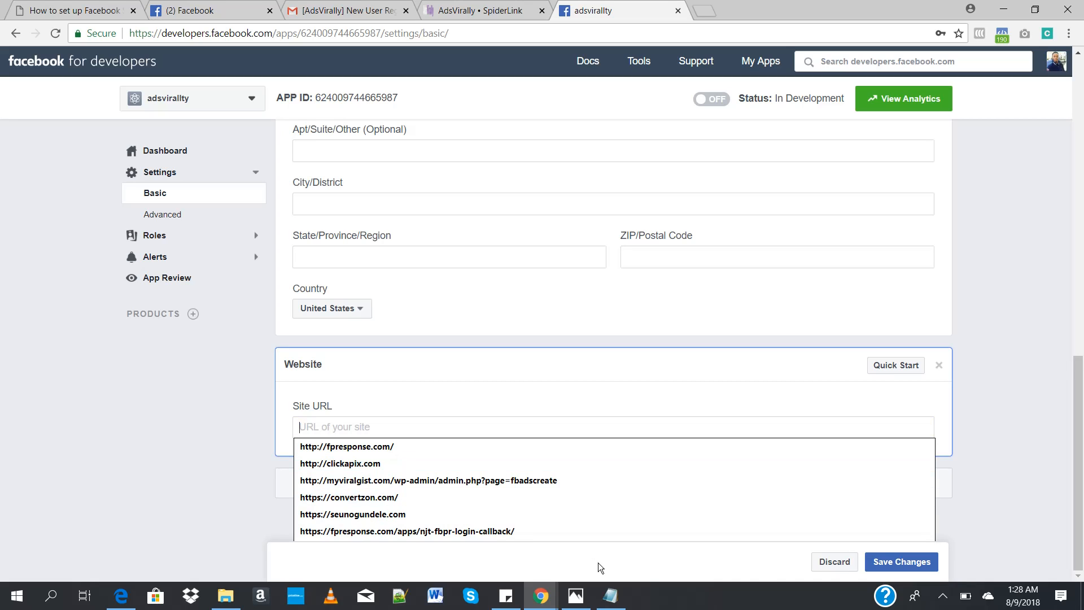
click(610, 596)
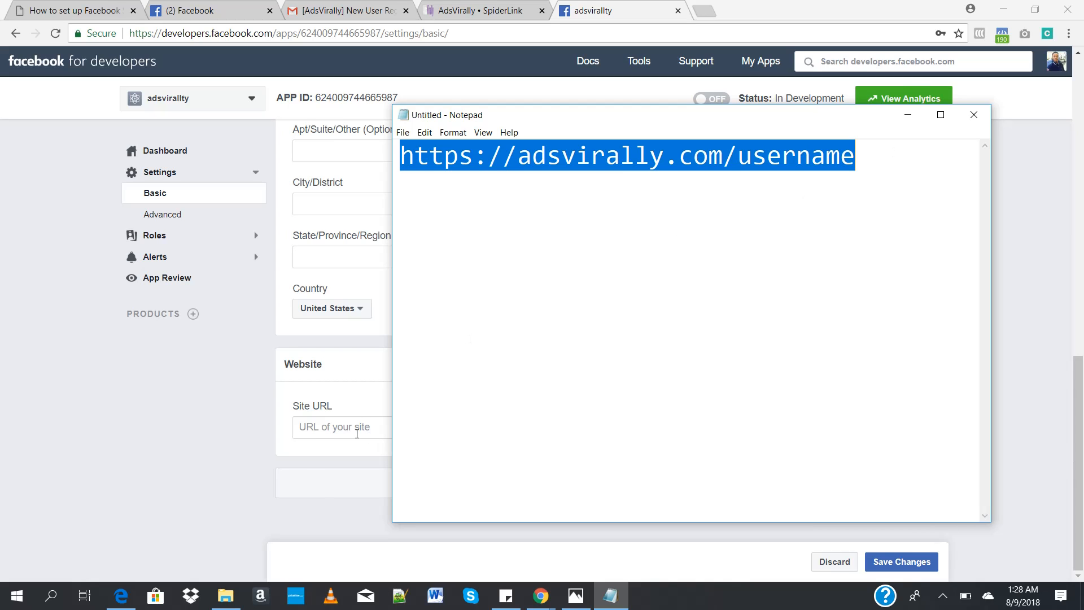
click(356, 434)
text(http)
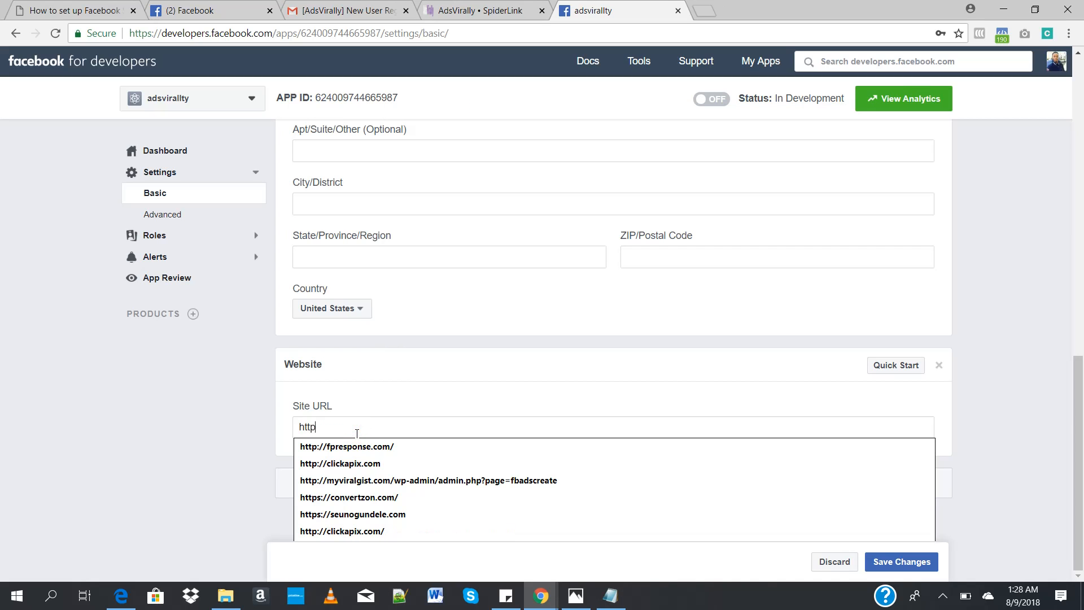
text(s://a)
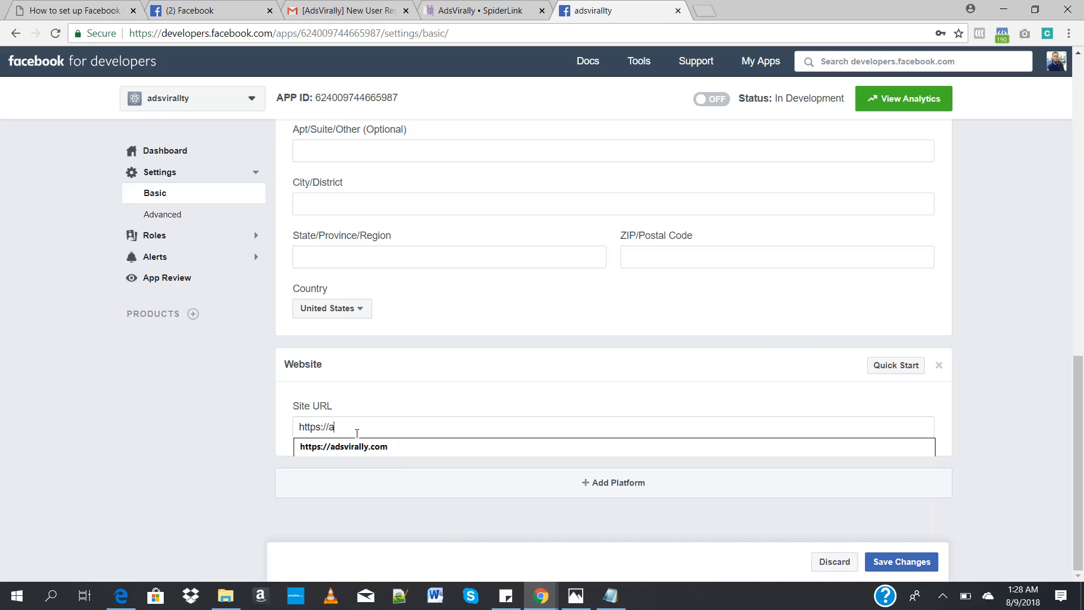
text(dsviral)
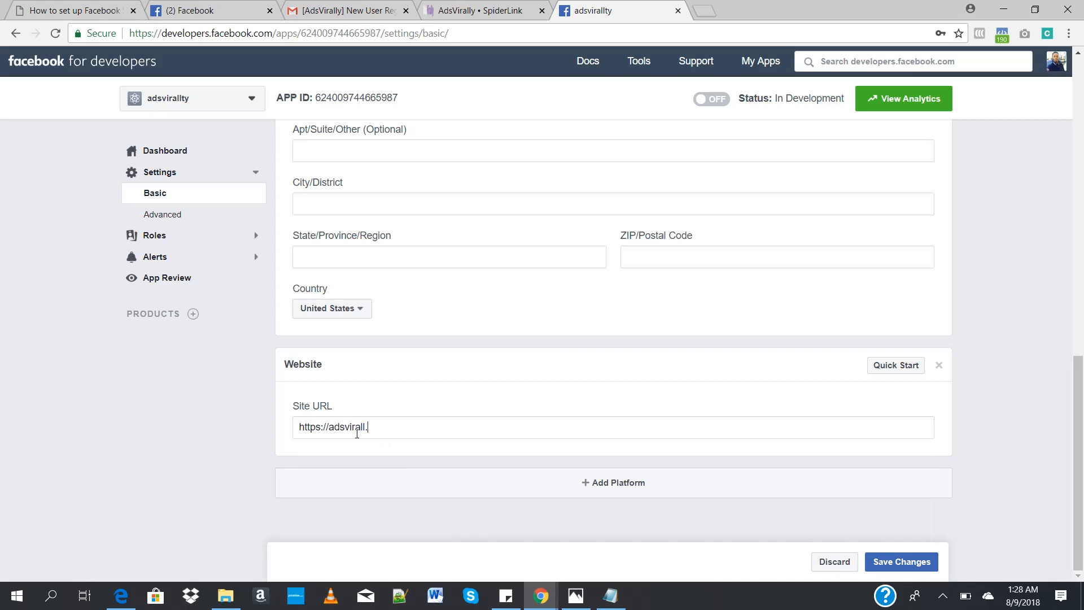
text(ly.com)
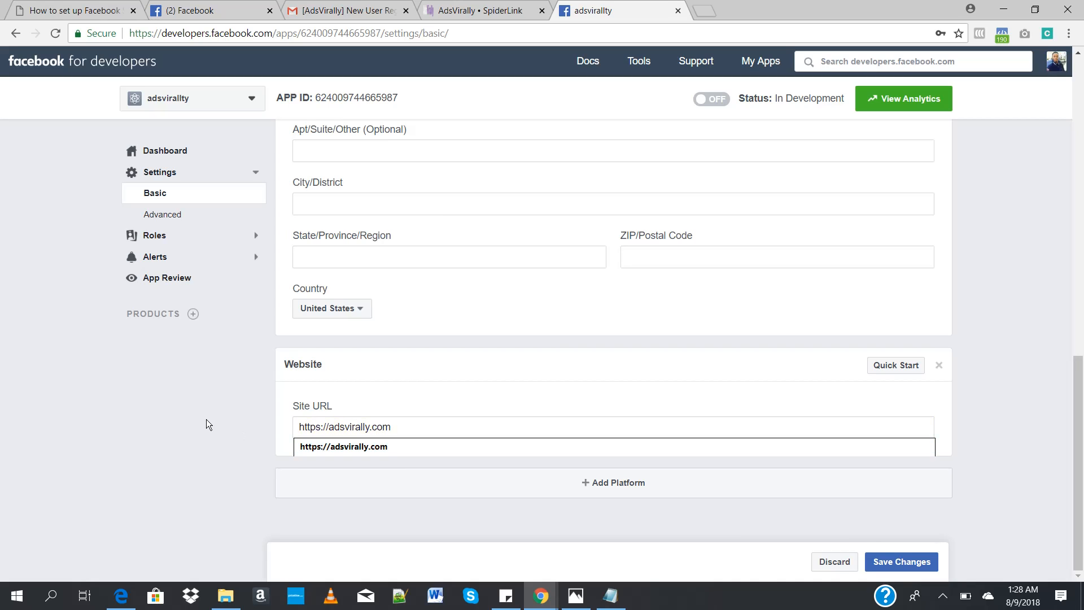
click(207, 424)
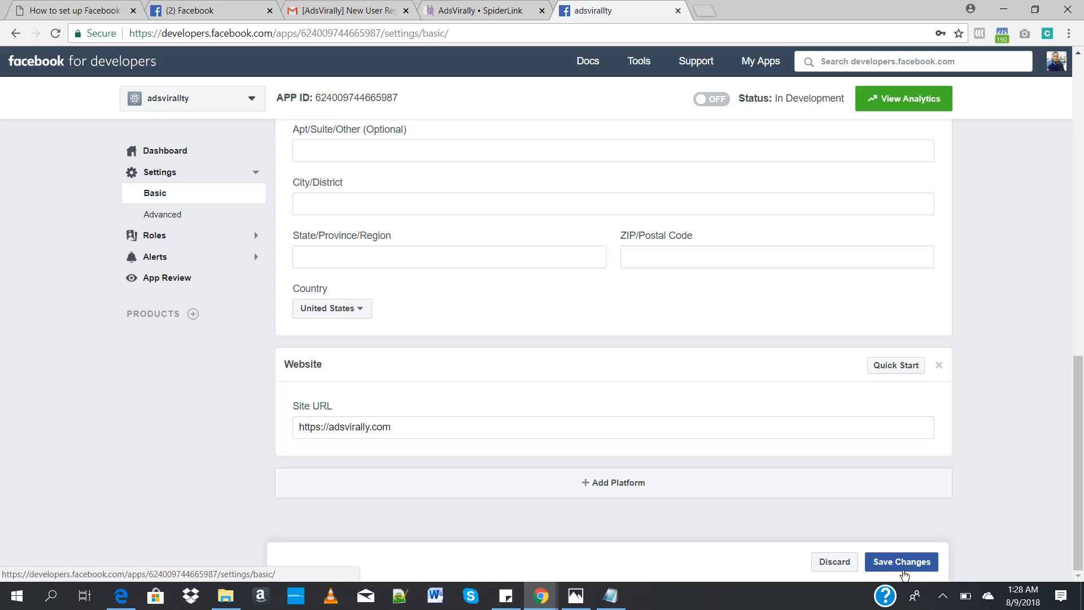
Step: Save the basic settings with the Website platform, and add the Facebook Login product to the app
click(901, 565)
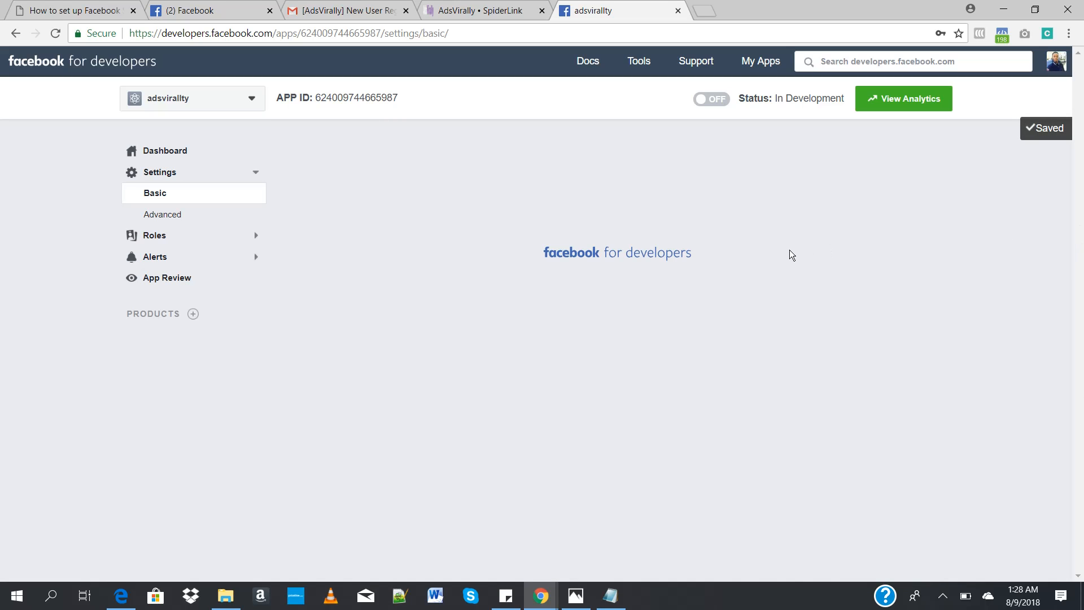
click(486, 6)
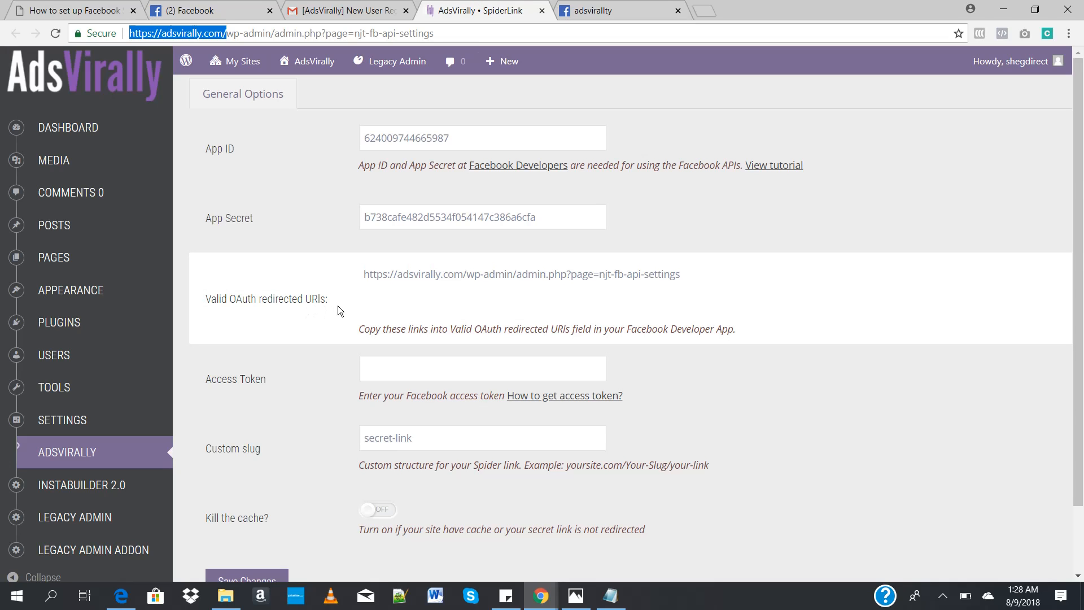
click(599, 10)
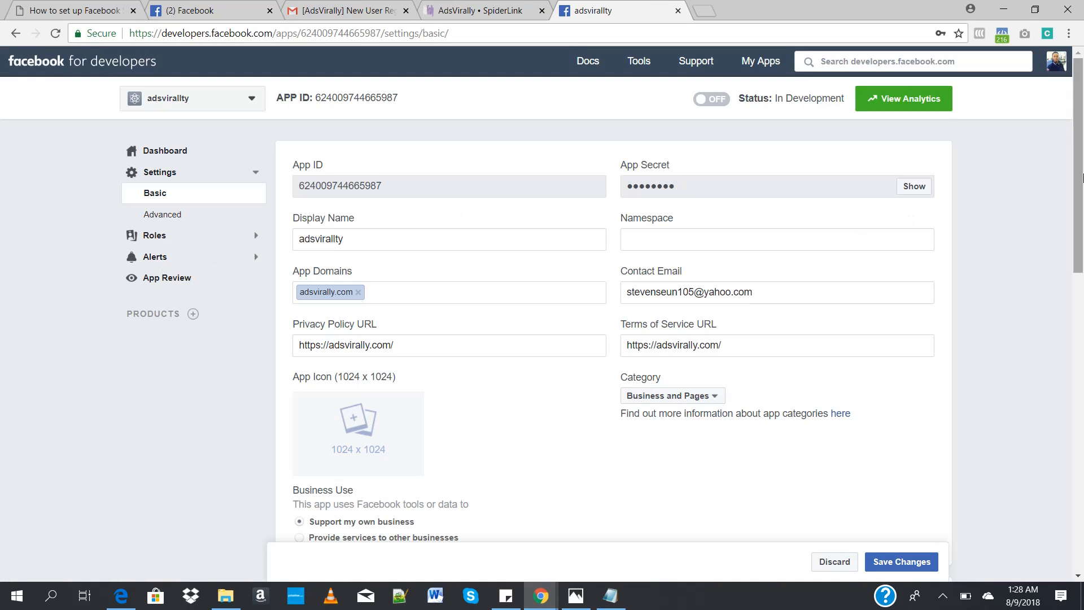
scroll(1082, 247, down, 3)
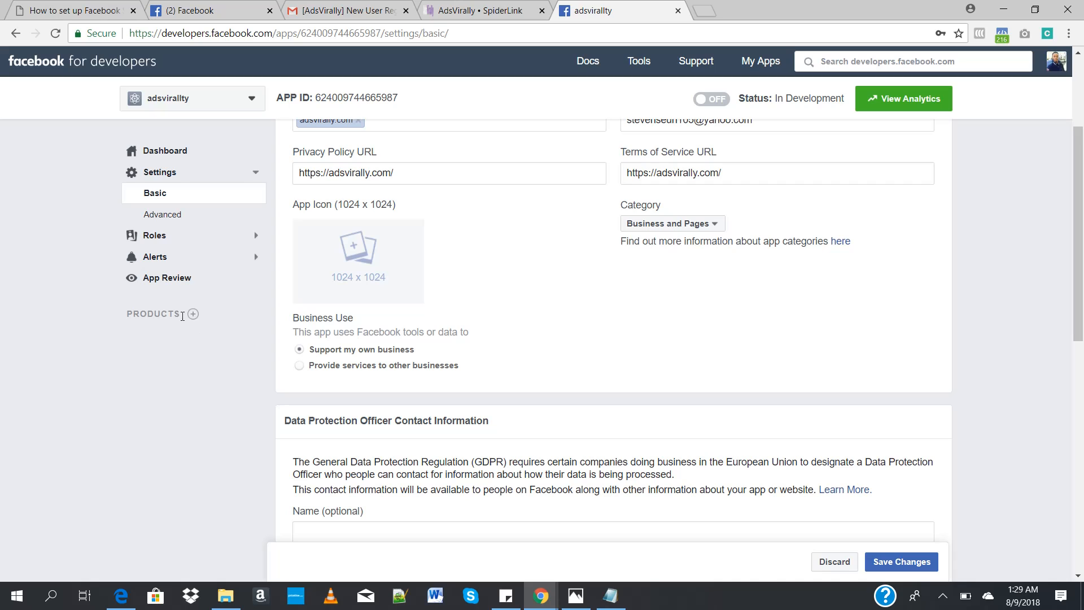
click(192, 314)
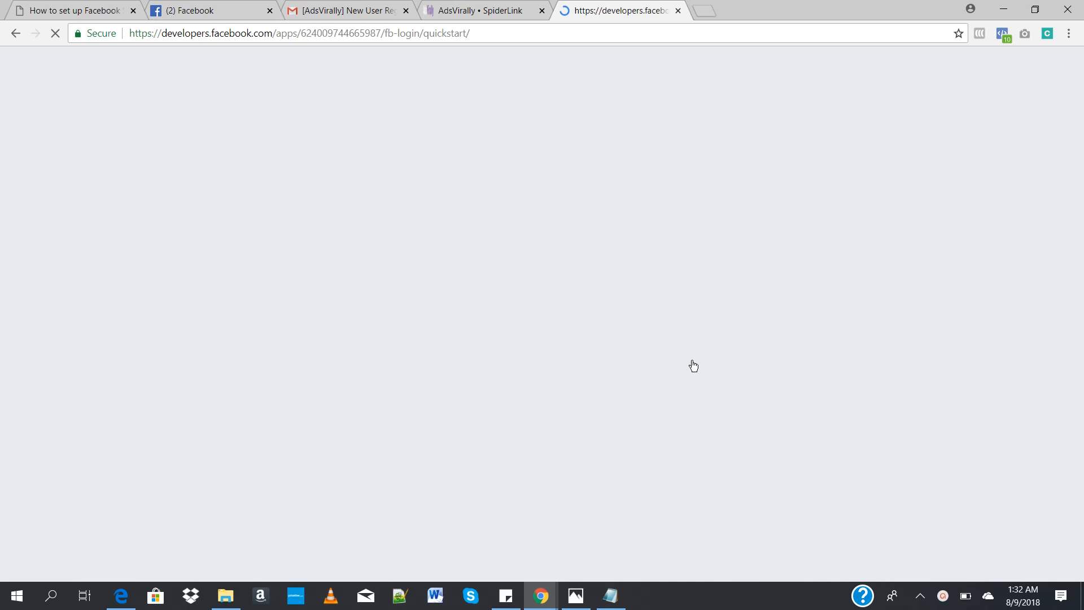
Step: Copy the valid OAuth redirect URI from the AdsVirally plugin settings and return to the Facebook Login quickstart
click(491, 11)
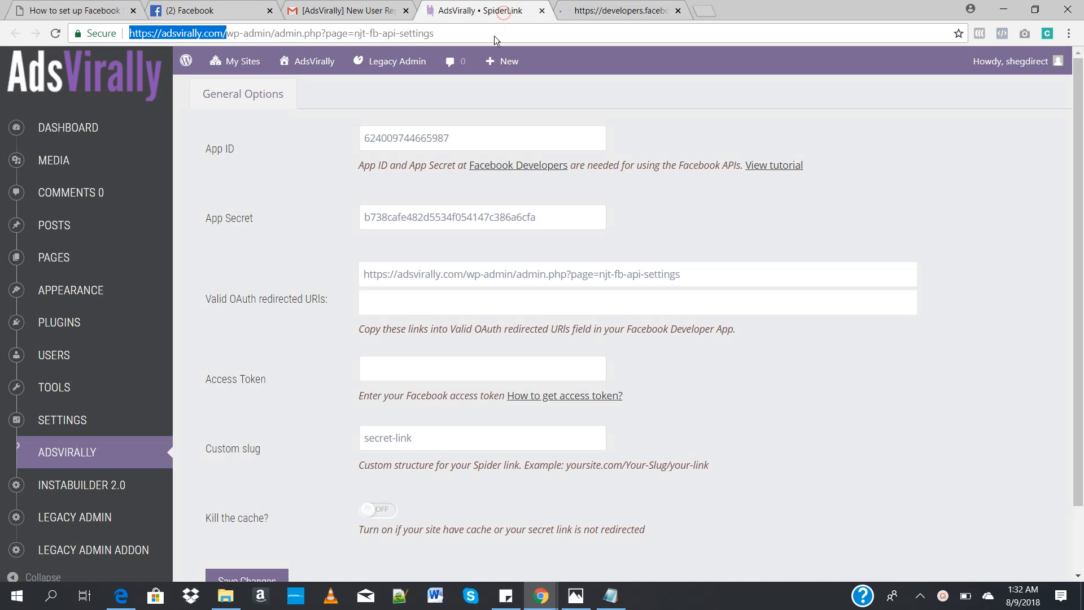
drag(367, 276, 700, 278)
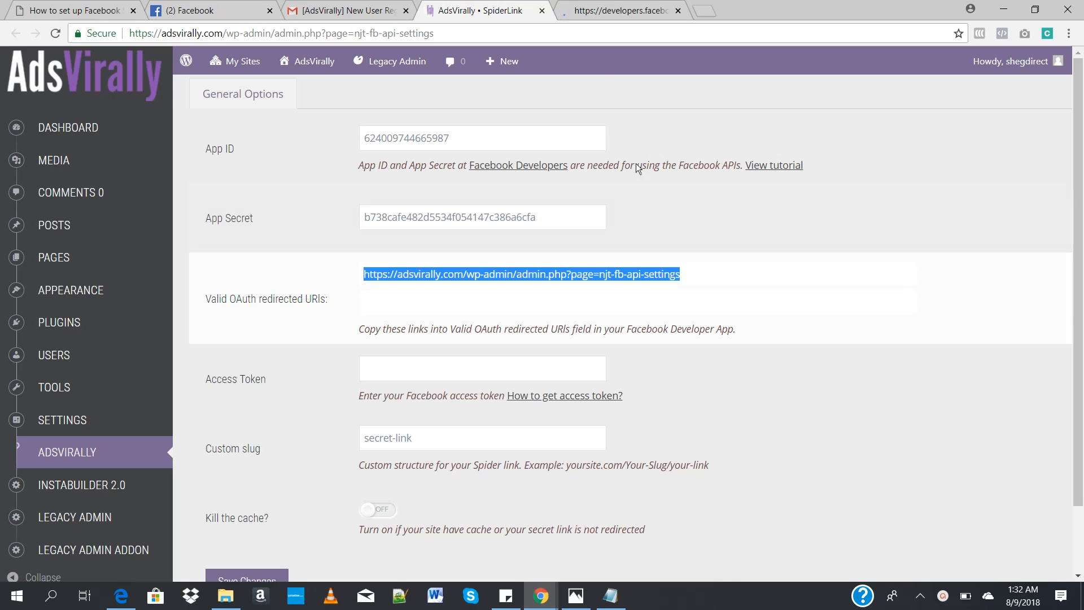
click(593, 10)
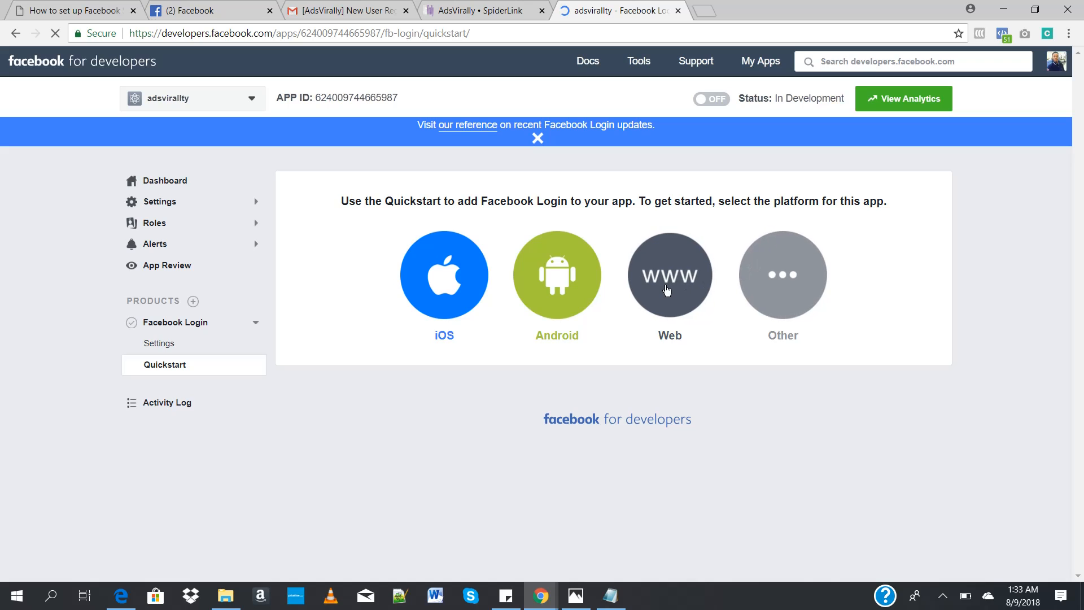
click(667, 290)
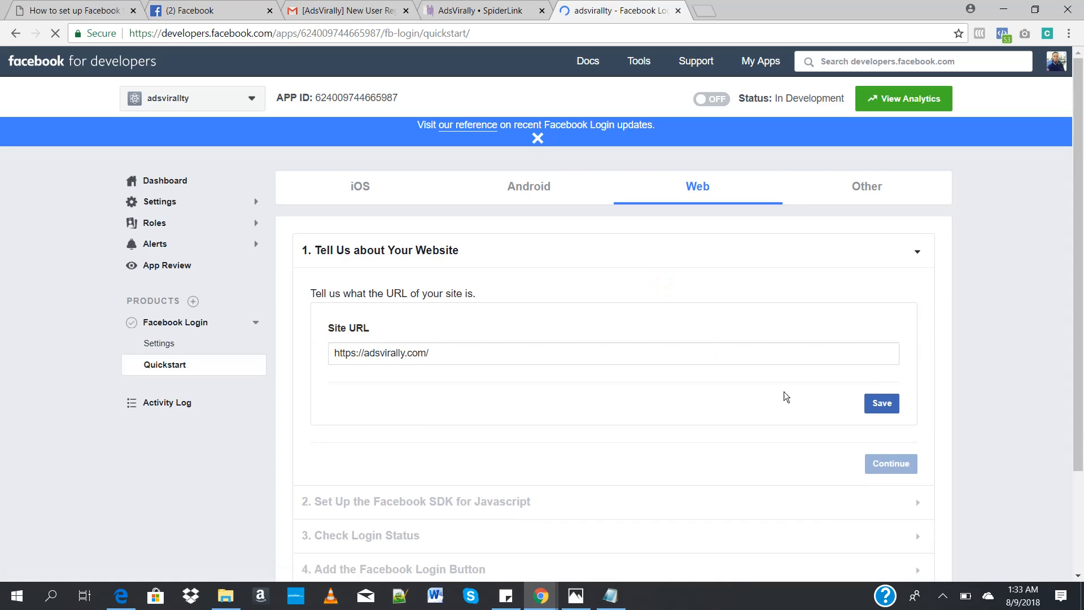
click(881, 411)
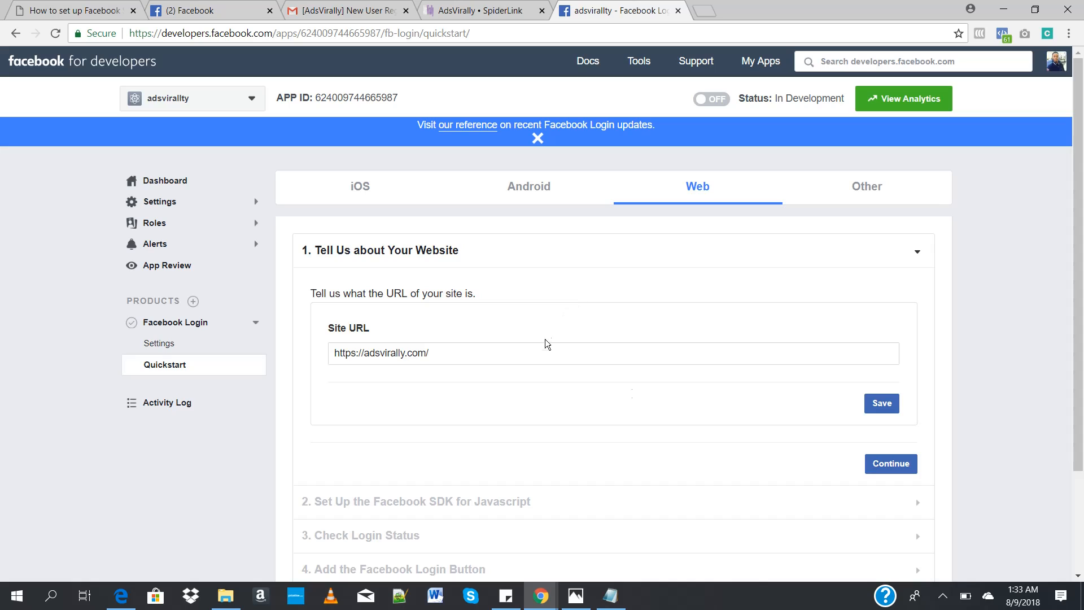
click(882, 404)
click(166, 346)
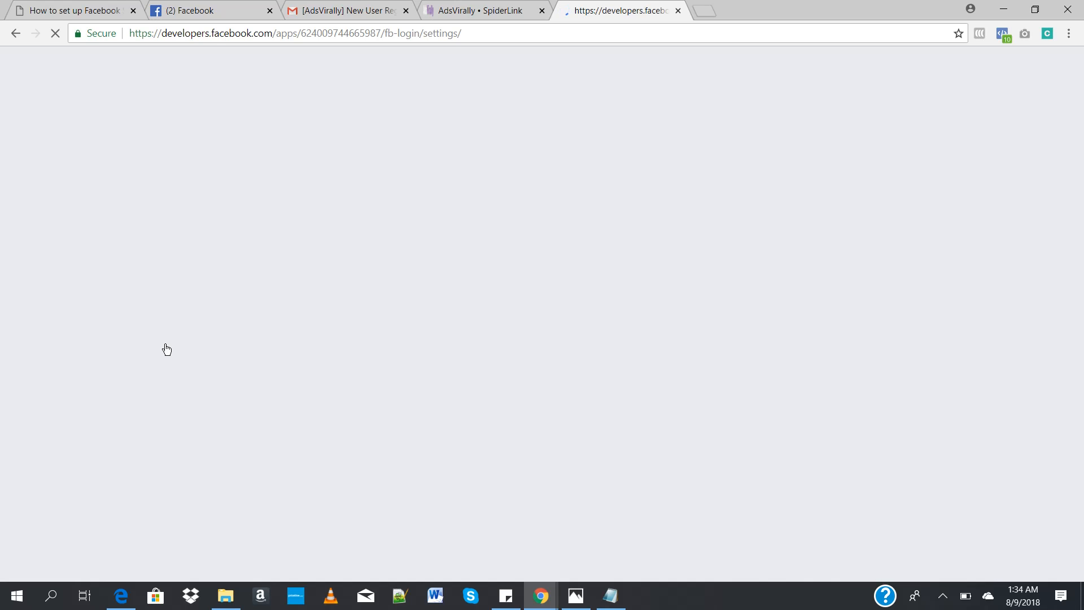
scroll(662, 415, down, 2)
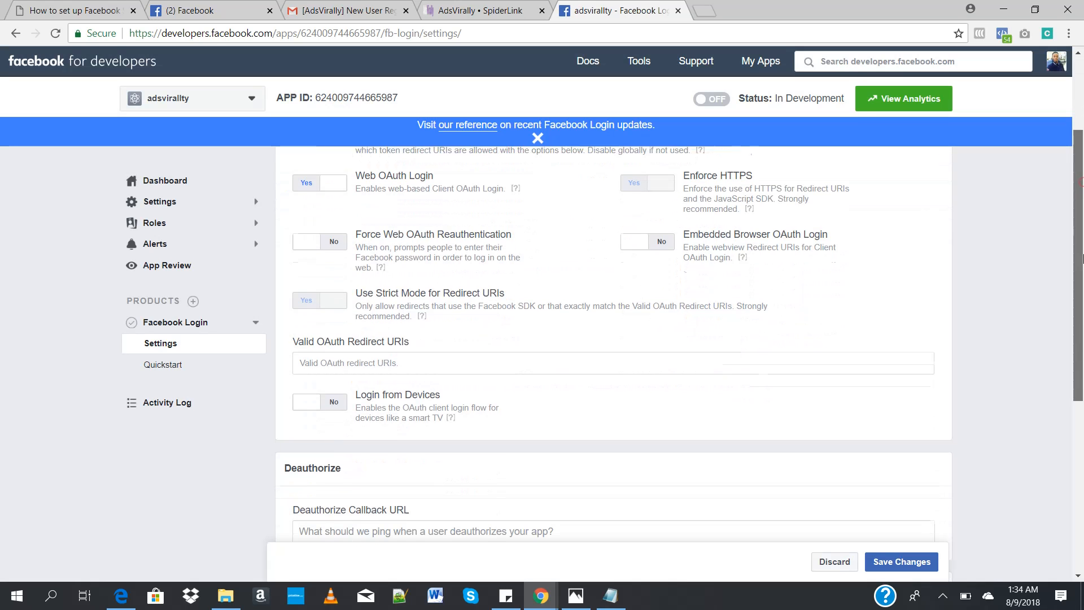
click(394, 359)
key(ctrl+shift+Tab)
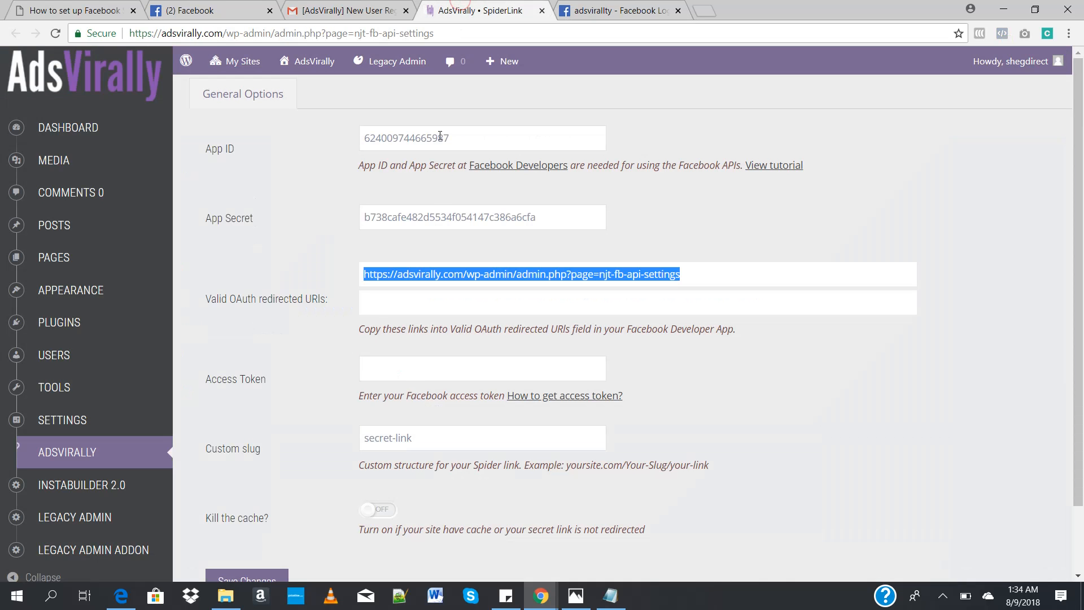
click(368, 289)
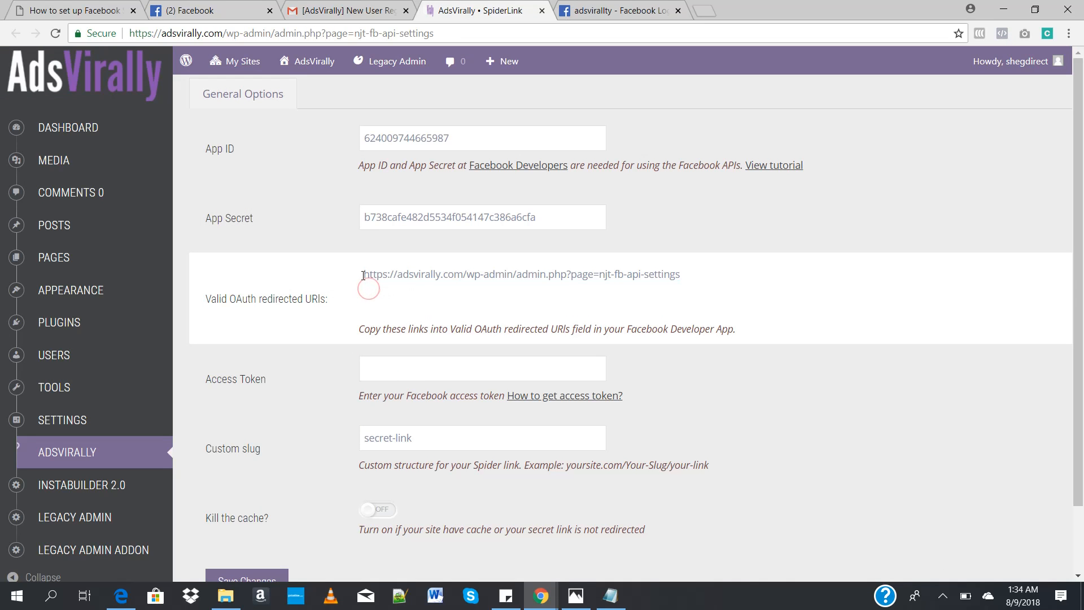
drag(360, 274, 684, 287)
key(ctrl+c)
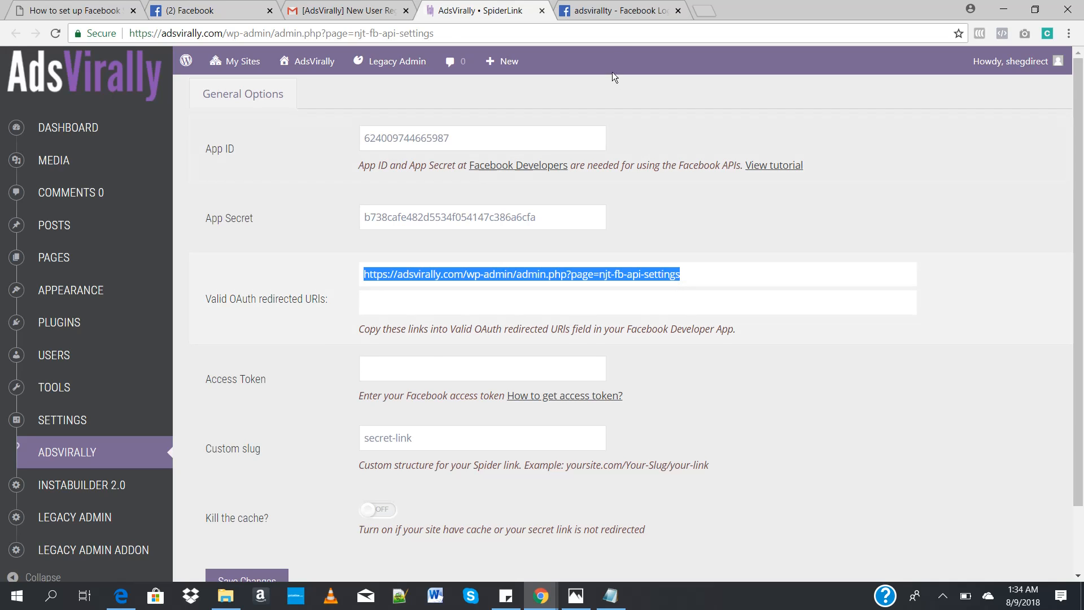
click(618, 10)
click(450, 357)
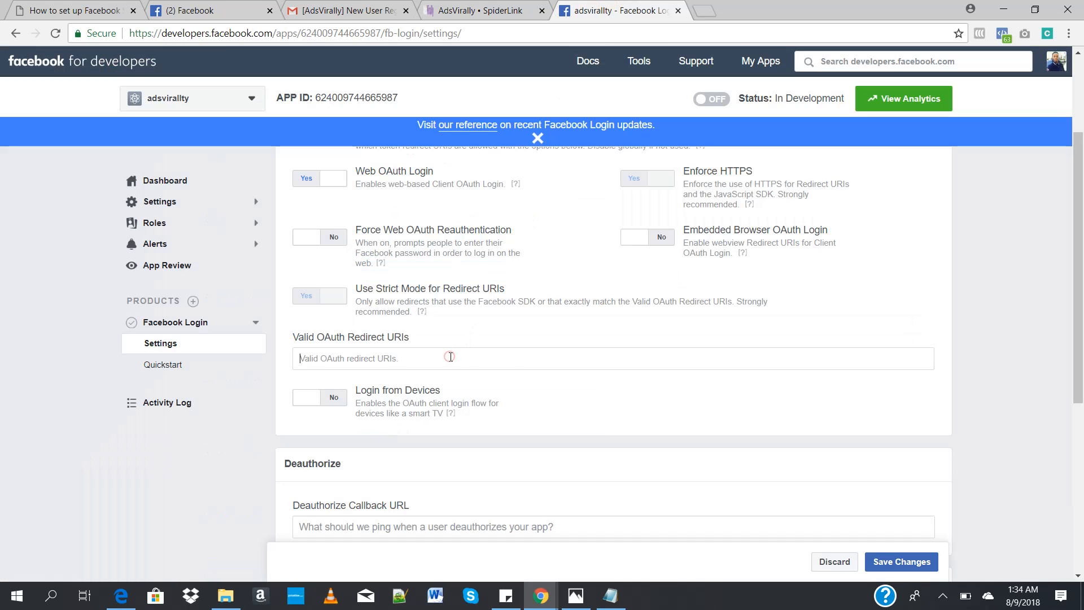
key(ctrl+v)
key(Return)
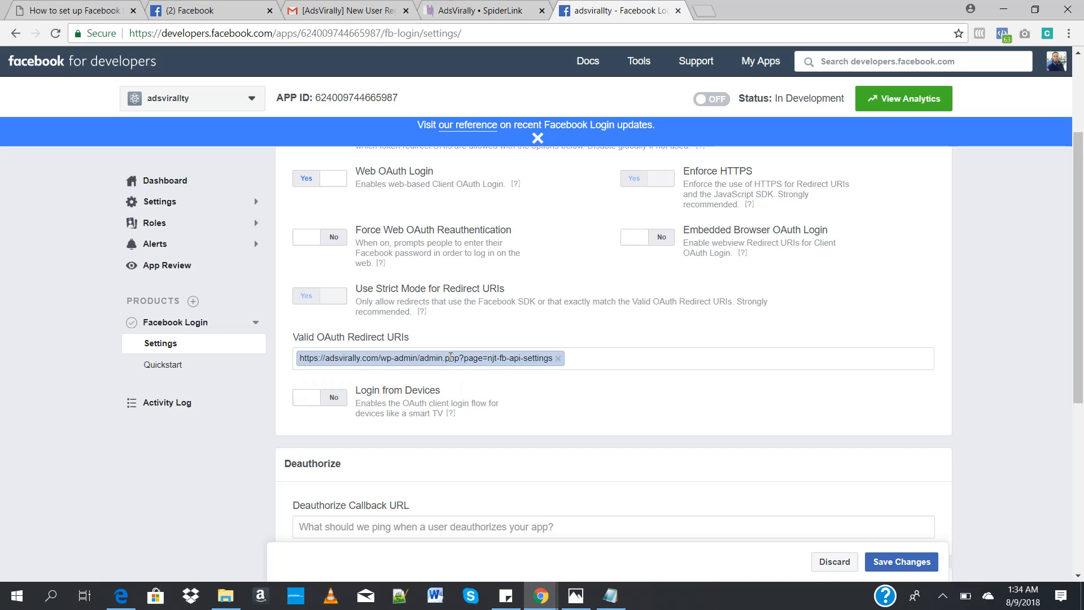
text(htt)
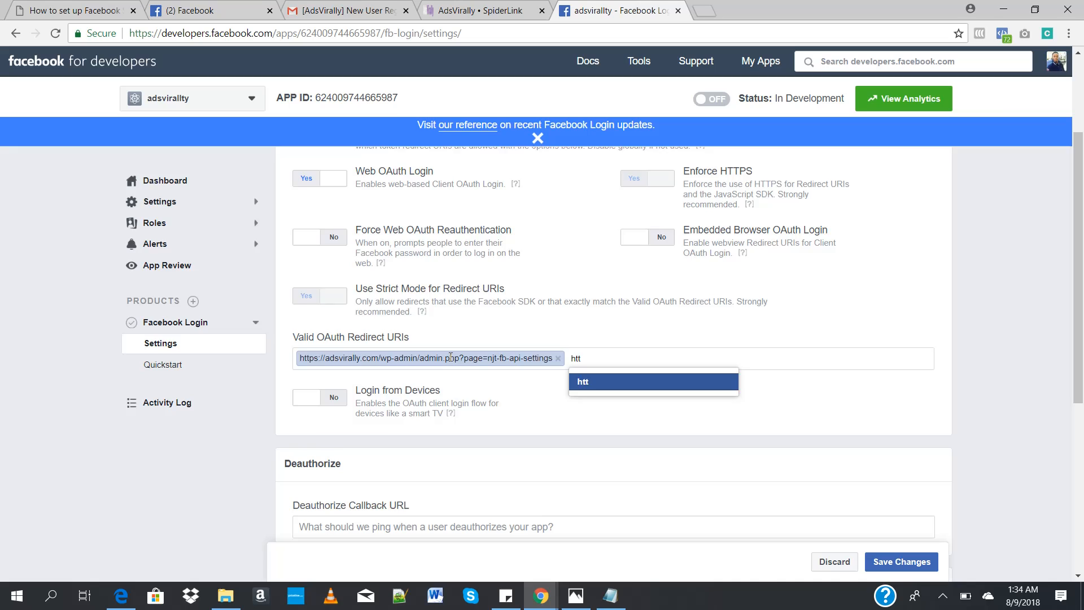
key(alt+Tab)
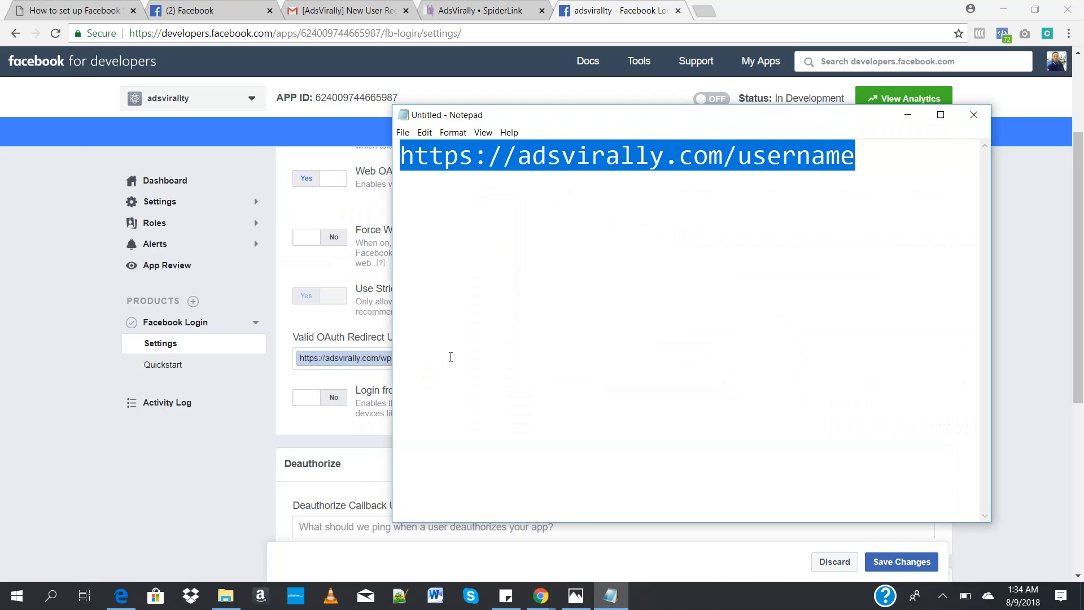
click(649, 218)
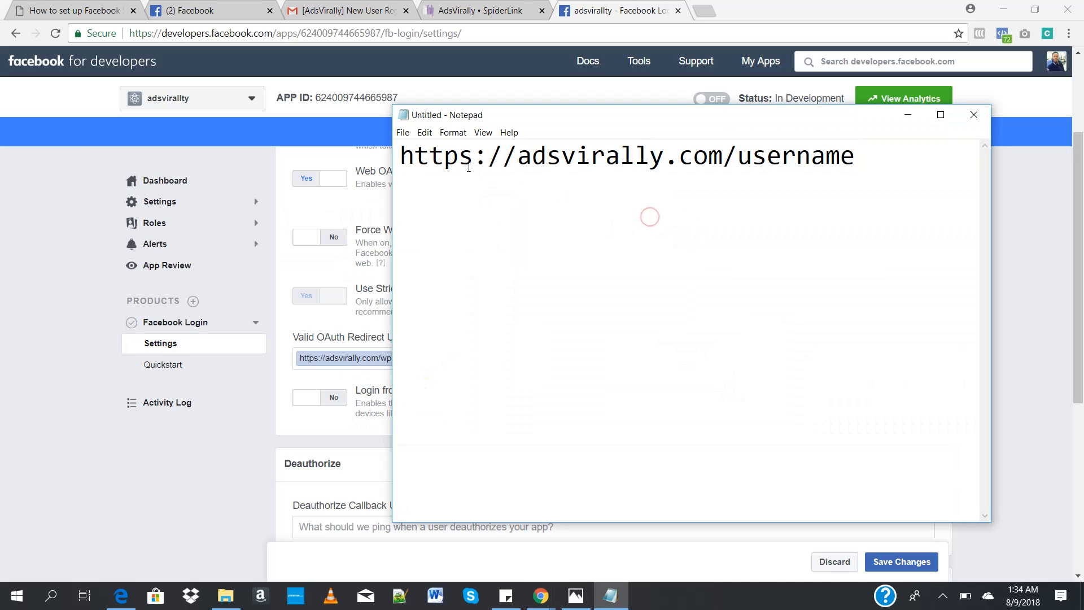
drag(739, 163, 399, 166)
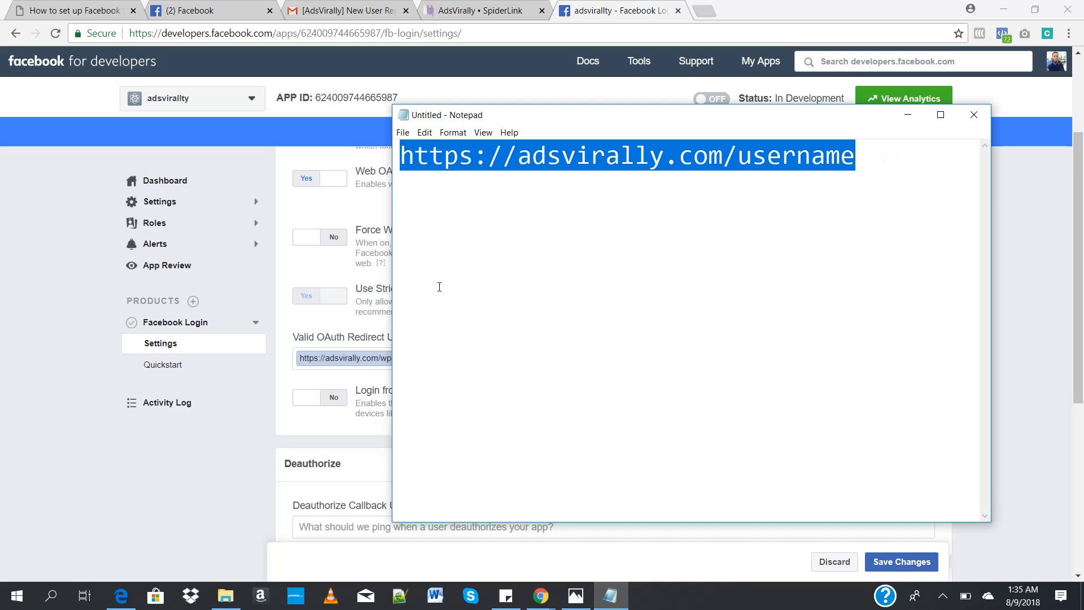
click(861, 145)
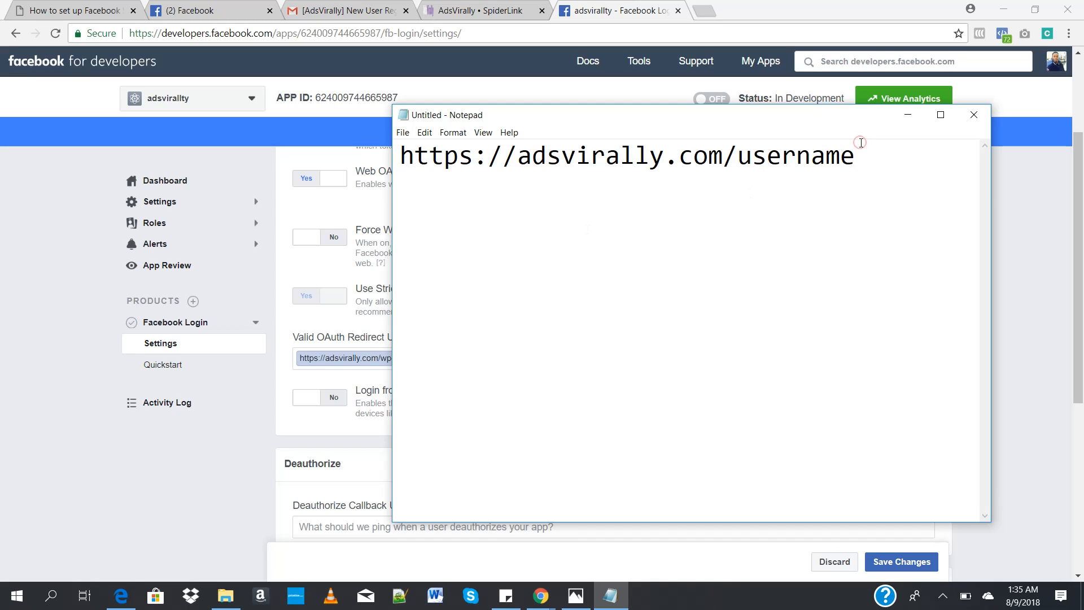
text(/process)
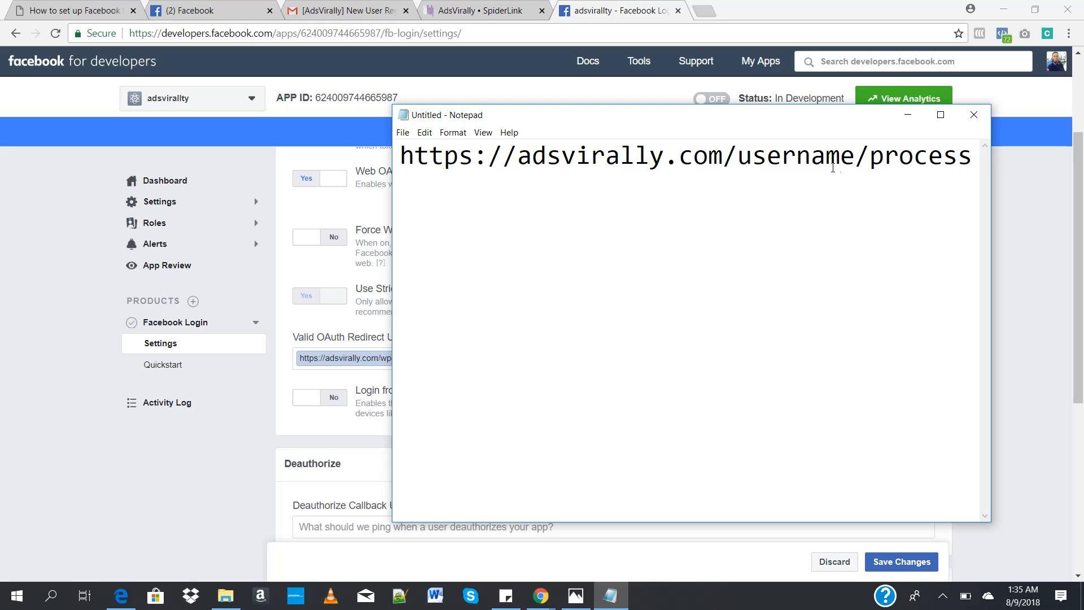
key(alt+Tab)
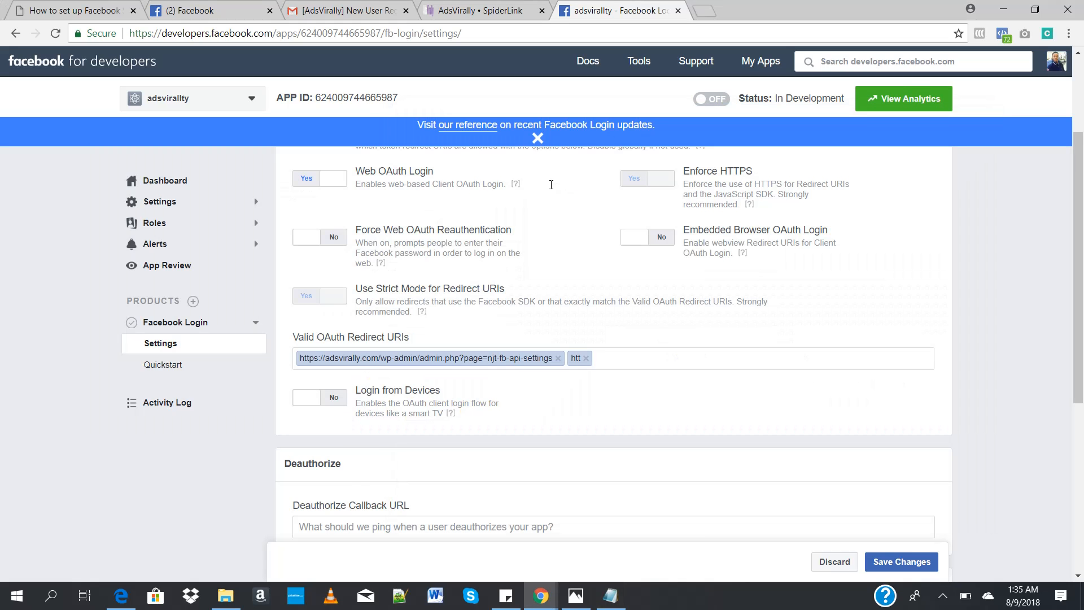
key(BackSpace)
text(htt)
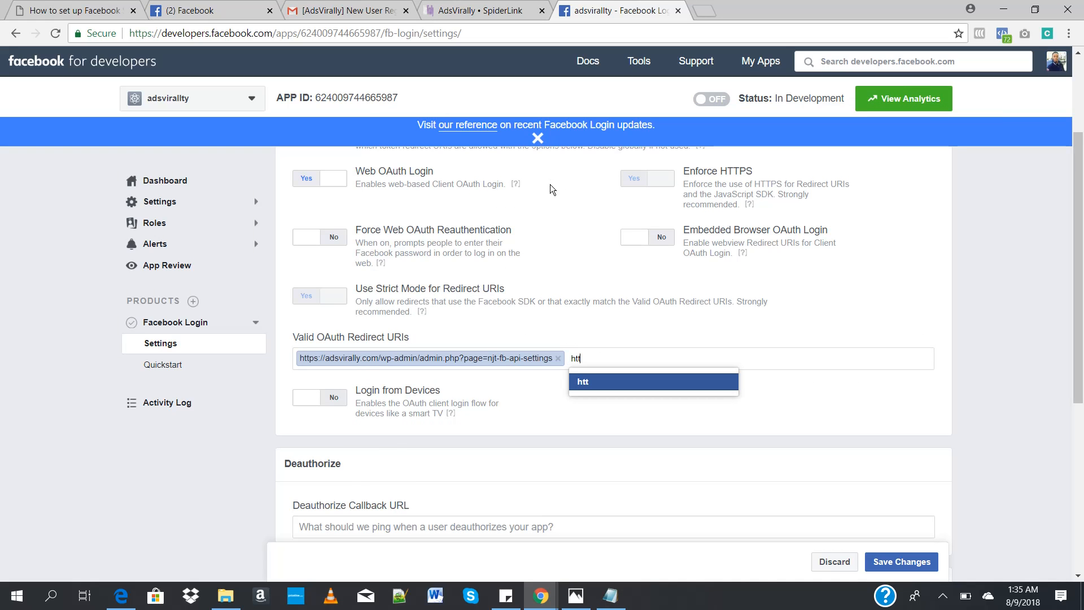
text(ps://adsviraltly.com/us)
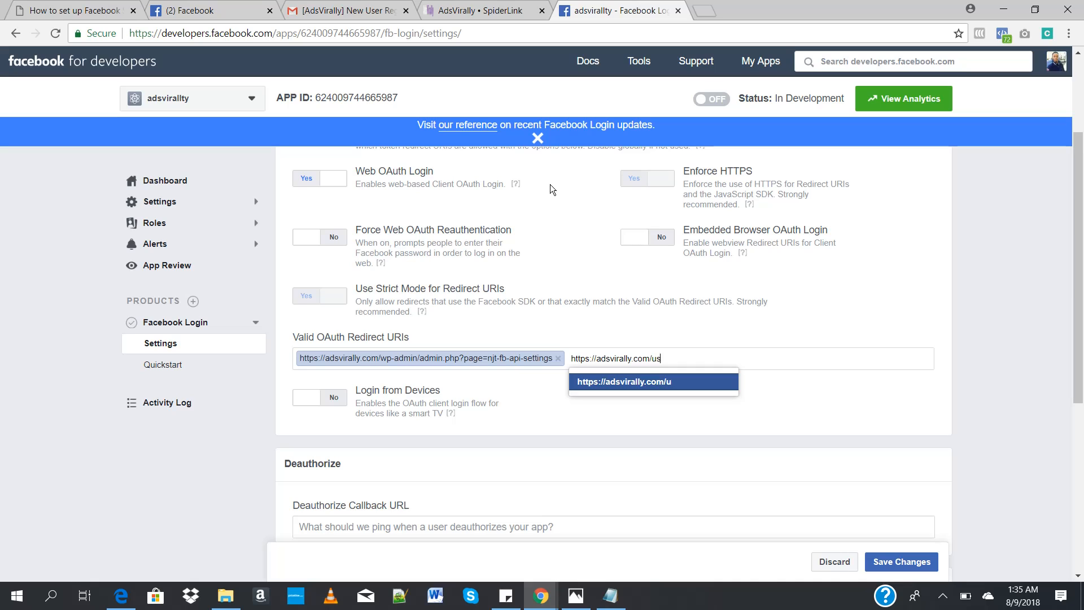
text(ermae/process)
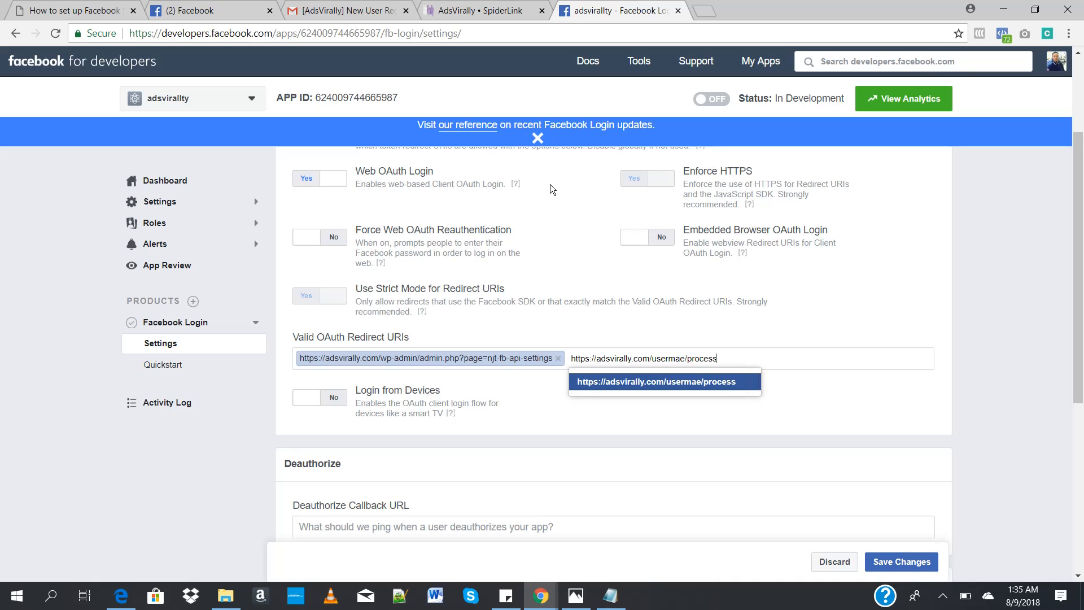
key(BackSpace)
key(BackSpace)
key(BackSpace)
key(BackSpace)
key(BackSpace)
key(BackSpace)
key(BackSpace)
key(BackSpace)
key(BackSpace)
key(BackSpace)
key(BackSpace)
key(BackSpace)
key(BackSpace)
key(BackSpace)
key(BackSpace)
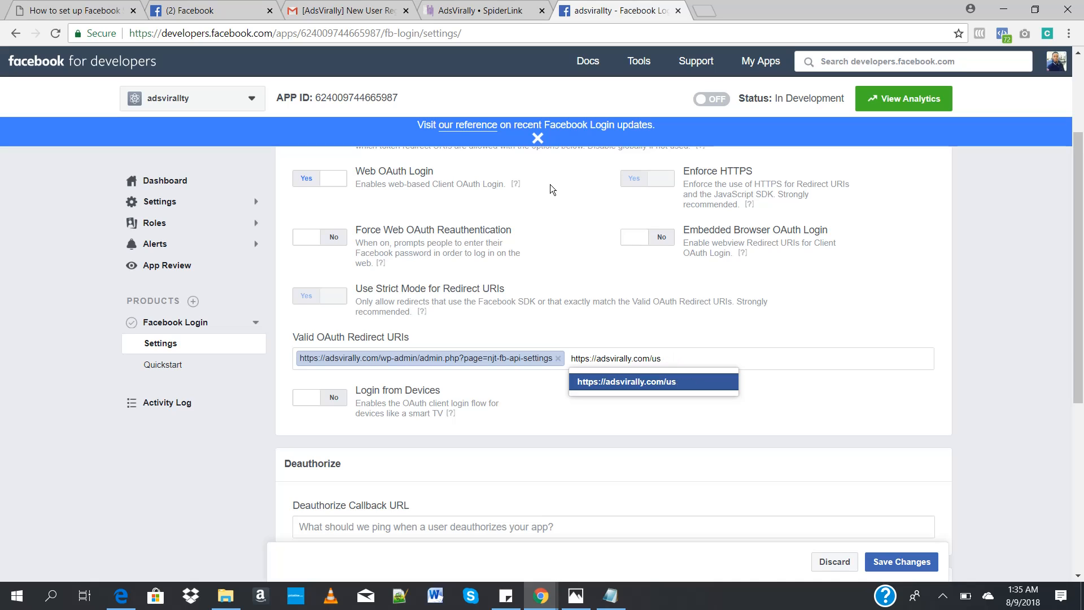
text(process)
click(637, 382)
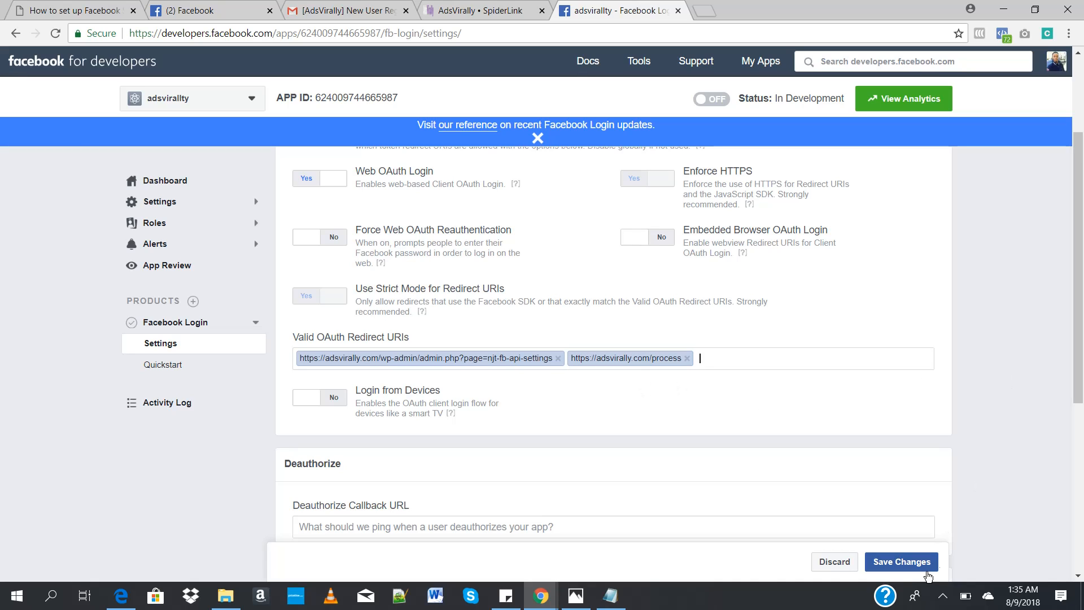
click(907, 562)
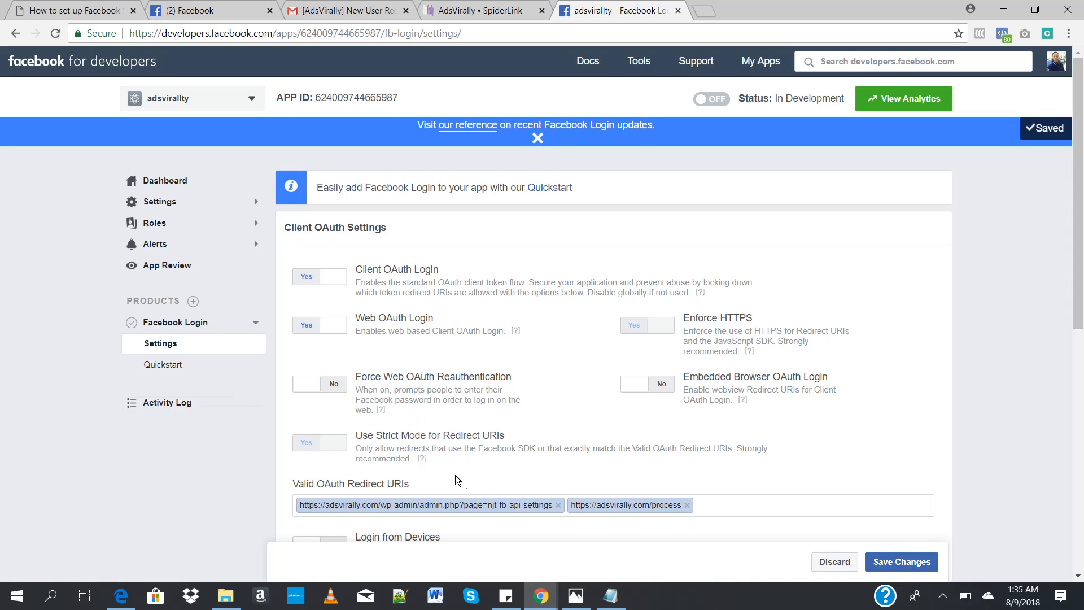
Step: Switch the Facebook app from development to public
click(711, 100)
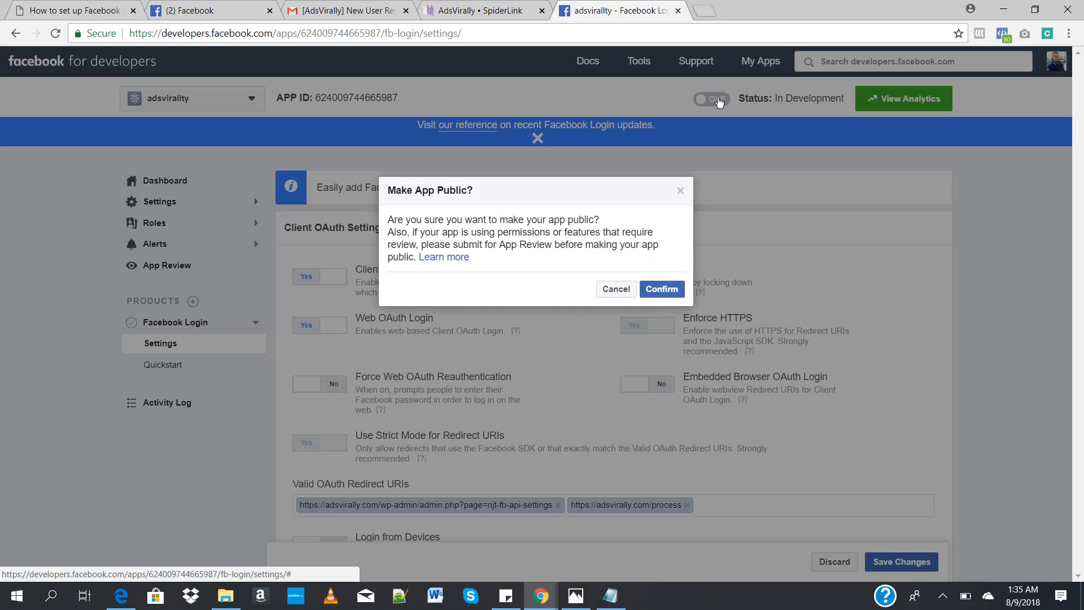
click(664, 295)
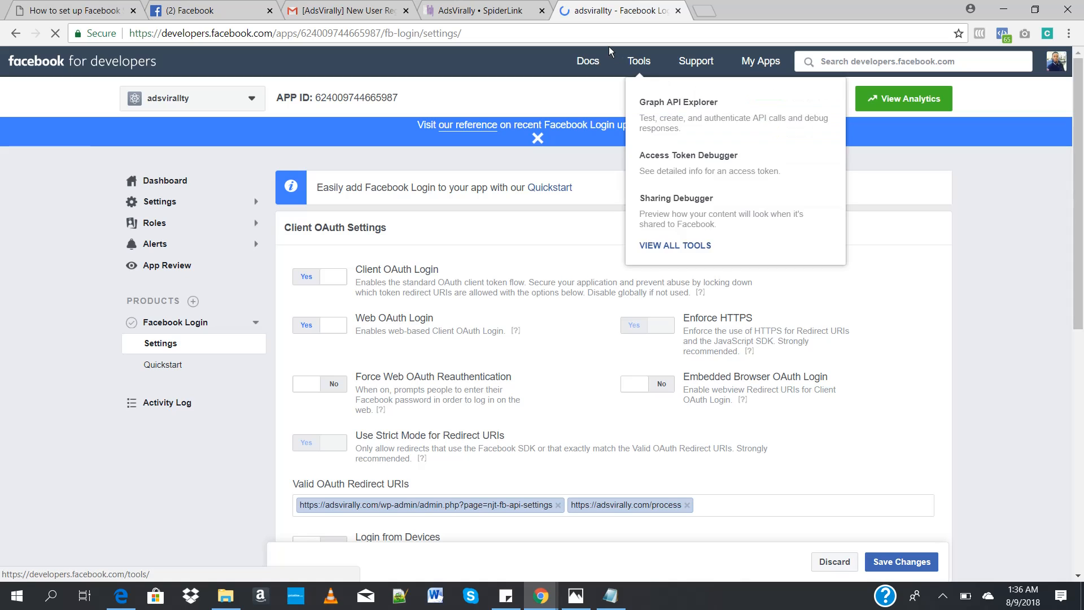
Step: Return to the AdsVirally plugin settings and check the Access Token field
click(489, 11)
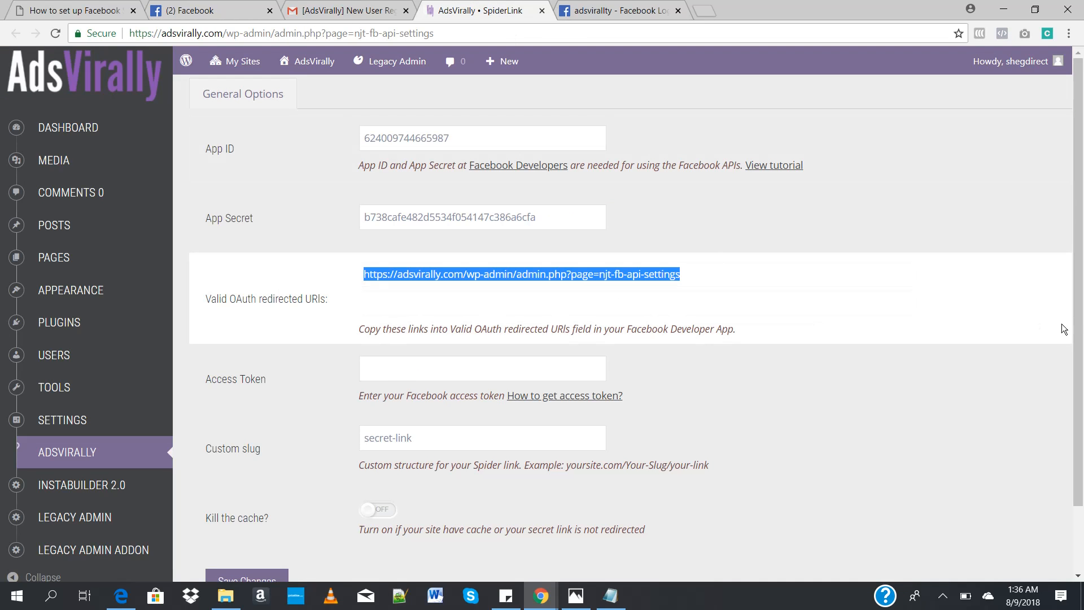
drag(1079, 323, 1082, 377)
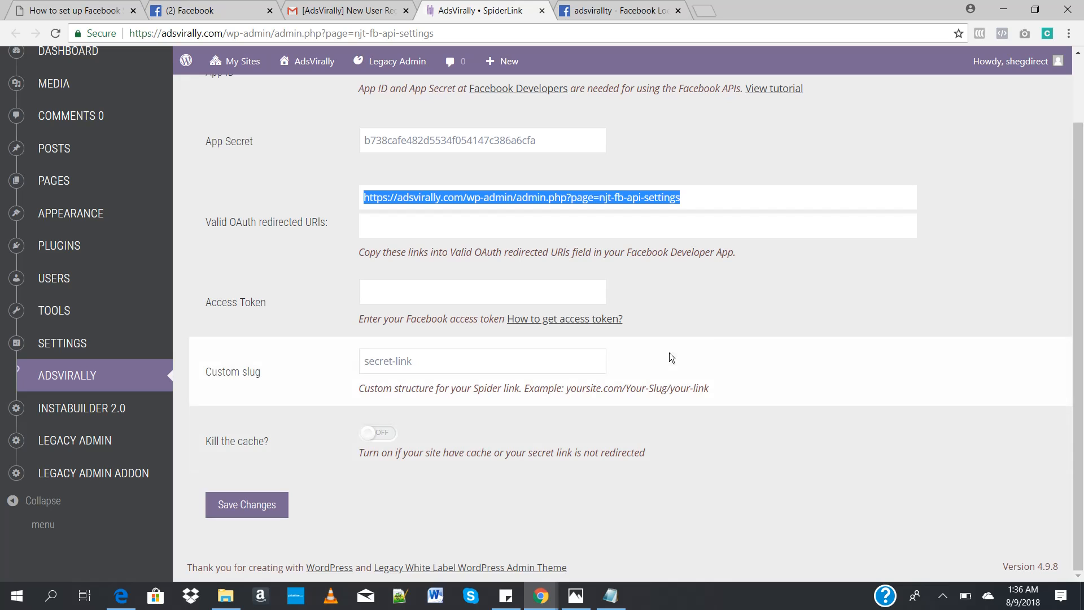
click(707, 293)
click(474, 294)
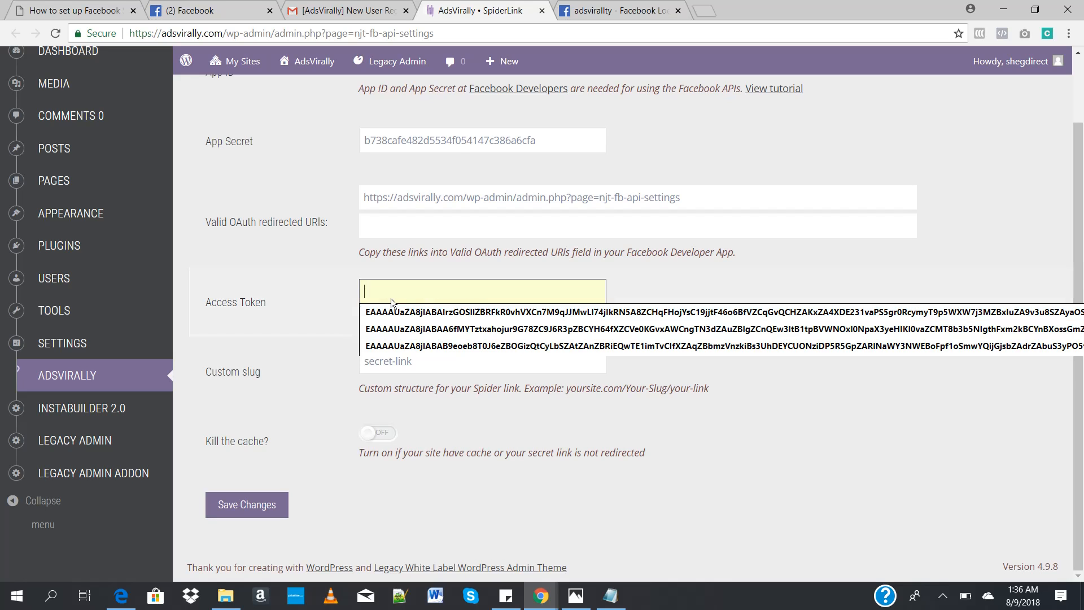
click(836, 430)
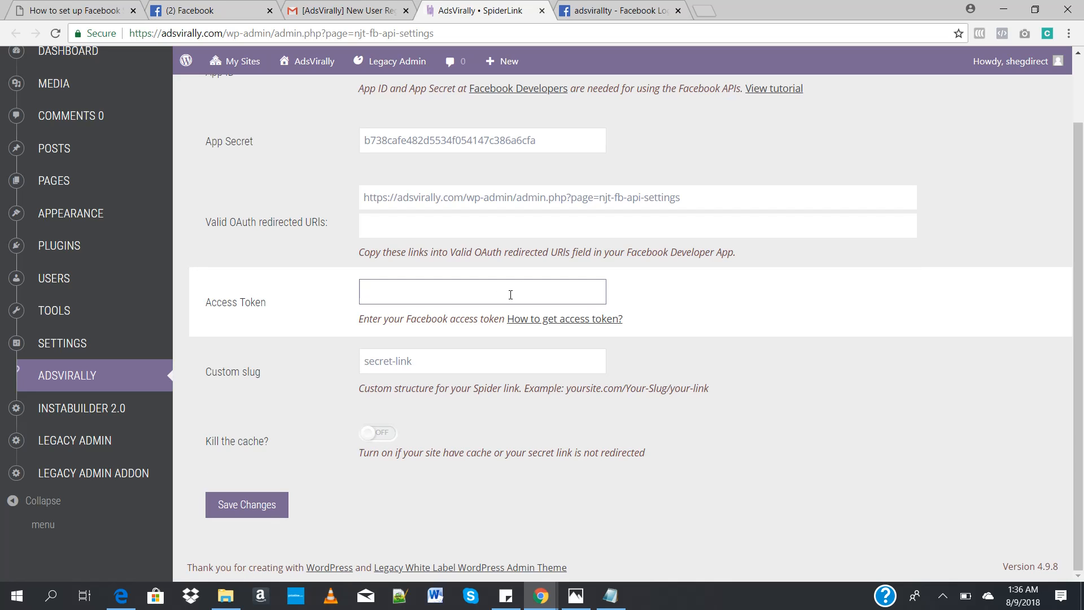
Step: Switch to Facebook, close the open chat, open the account's own profile and view its page source
click(215, 8)
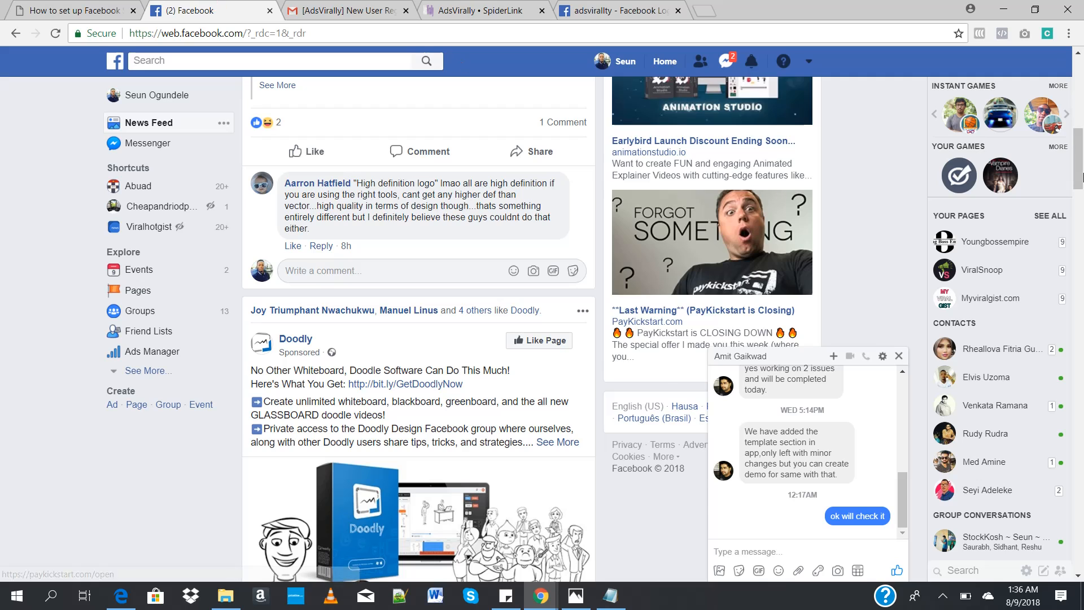
click(899, 355)
drag(1078, 158, 1077, 82)
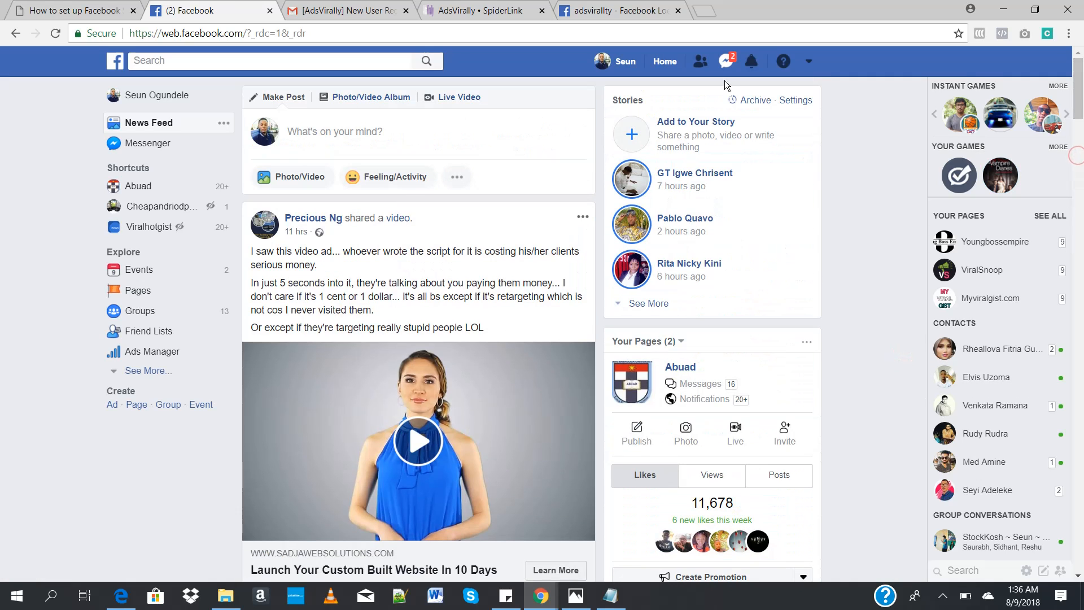
click(168, 100)
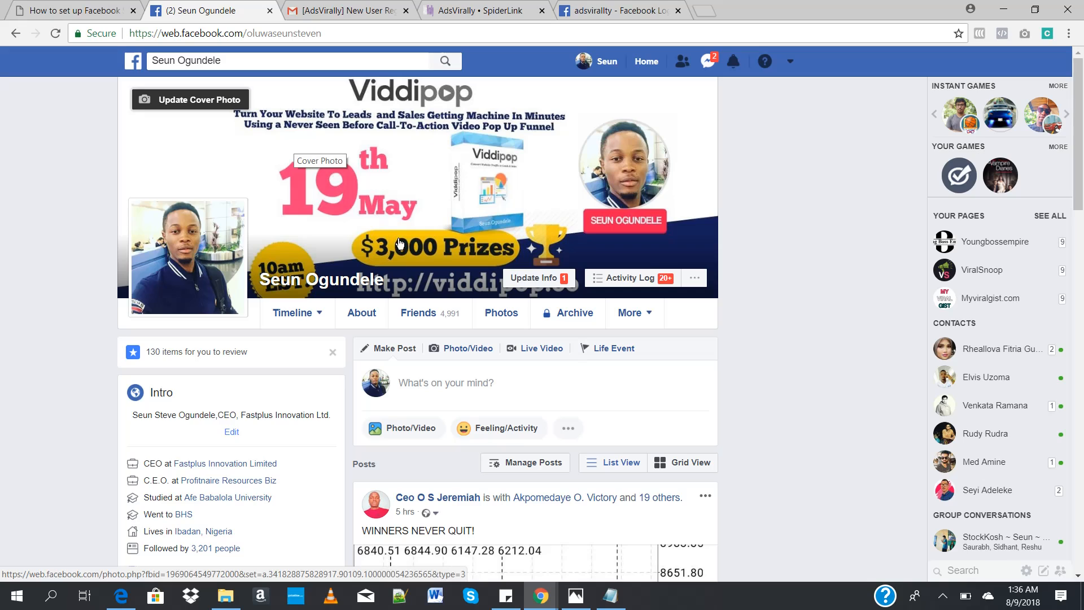
right_click(740, 303)
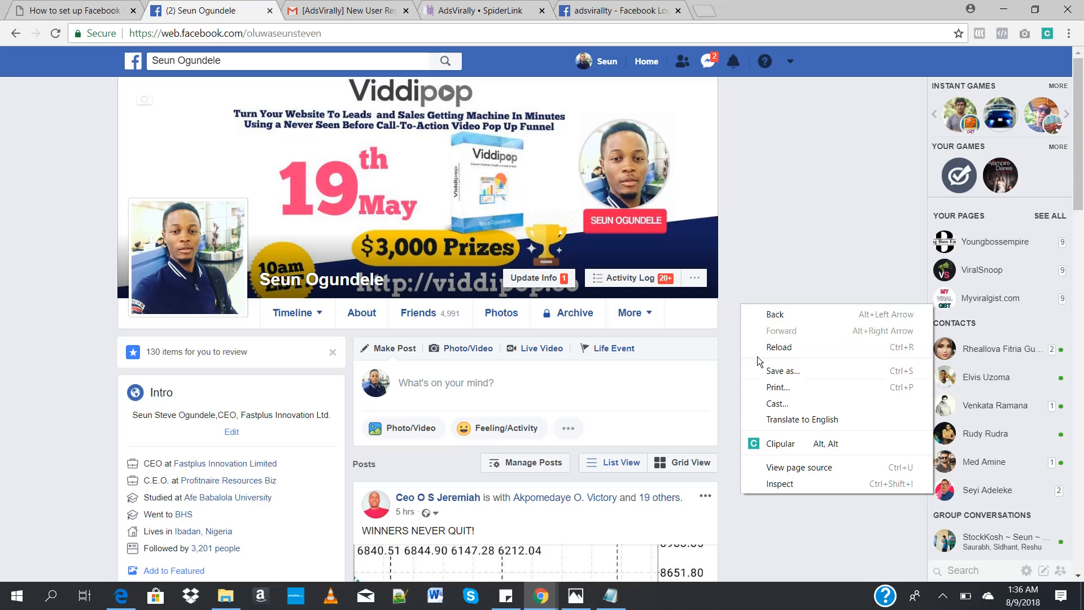
click(779, 468)
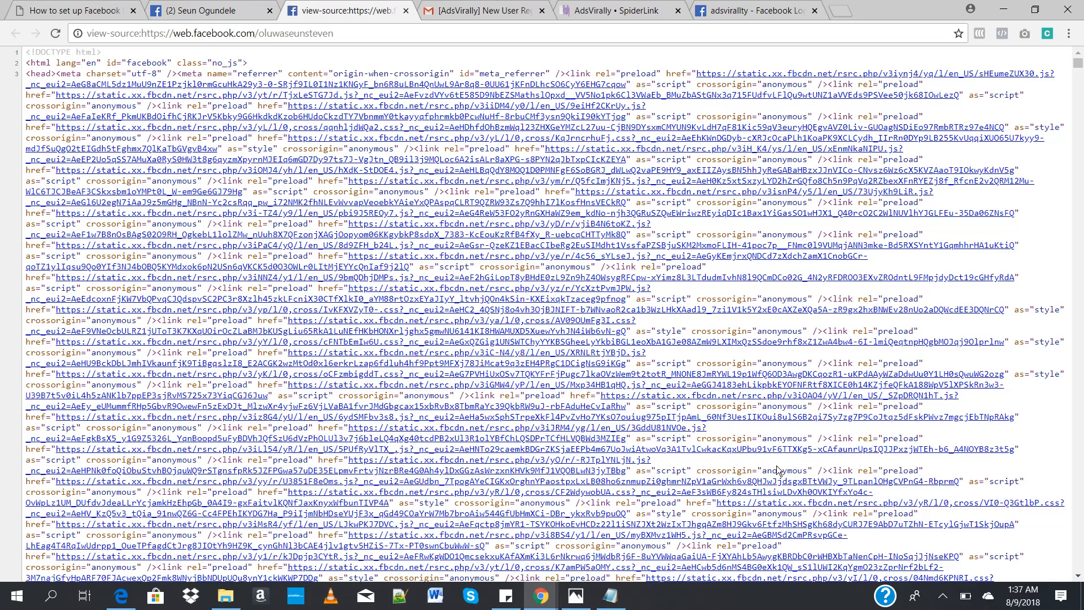
Step: Switch to Notepad and replace the example URL with the note CTRL + F
key(alt+Tab)
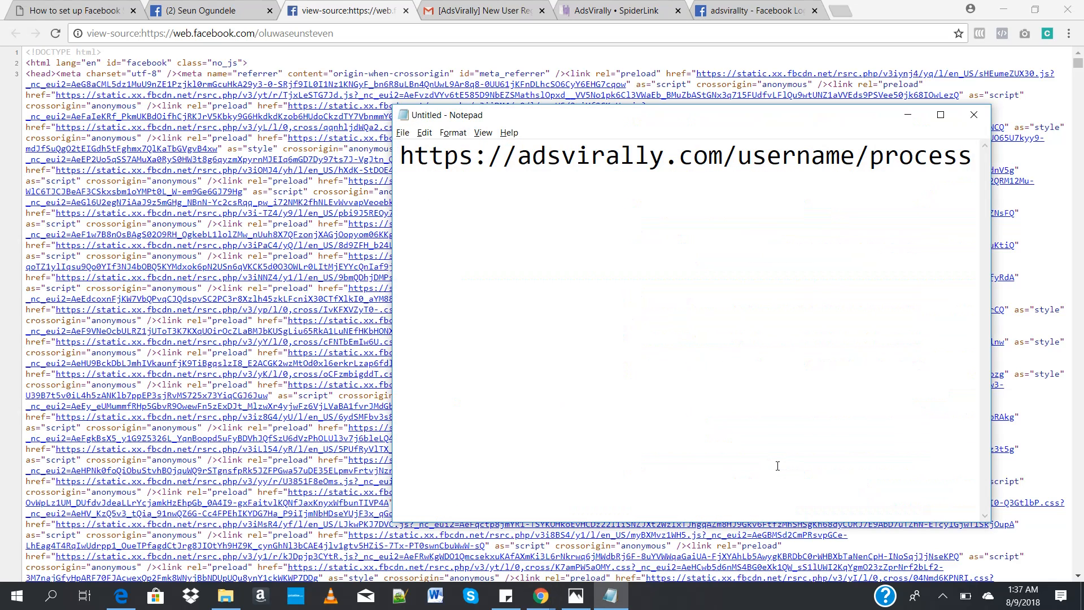
key(ctrl+a)
key(BackSpace)
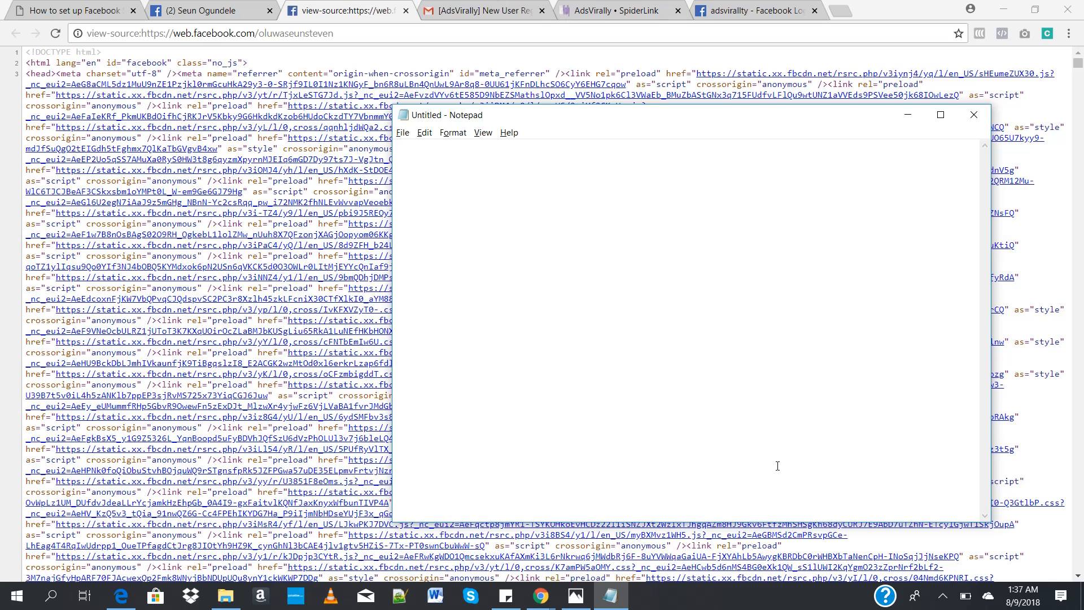
text(CTR + F)
click(445, 156)
text(L)
Step: Return to the browser and search the profile's page source for access_token
key(alt+Tab)
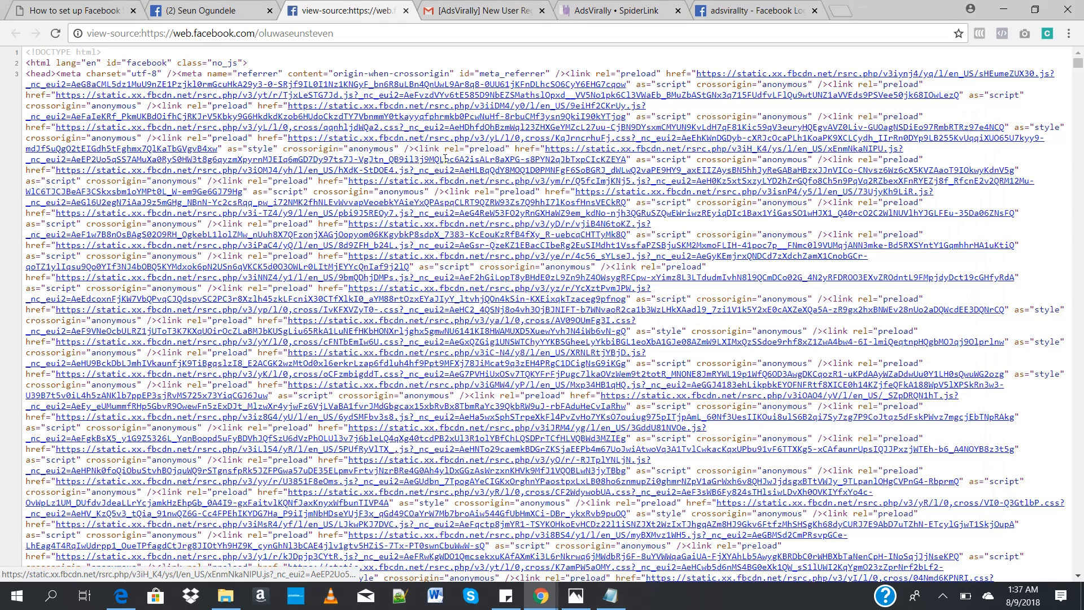
key(ctrl+f)
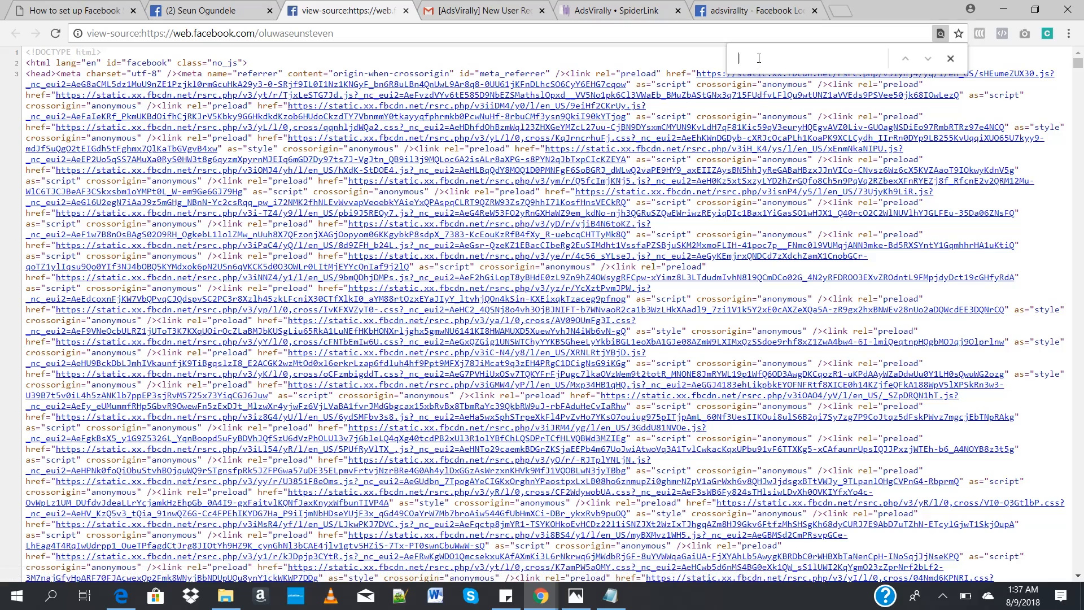
text(access)
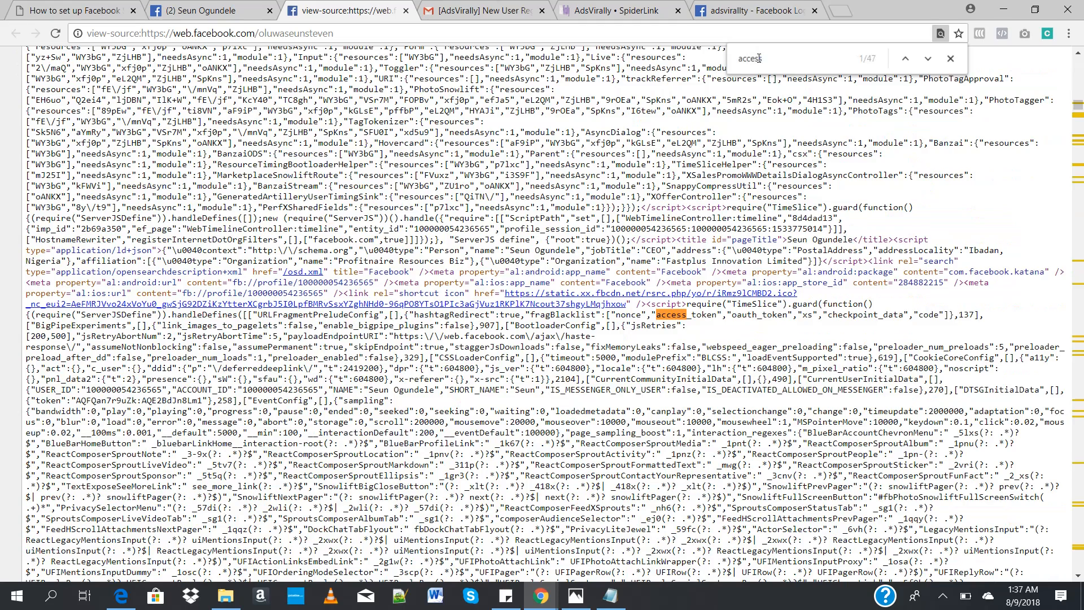
text(_token)
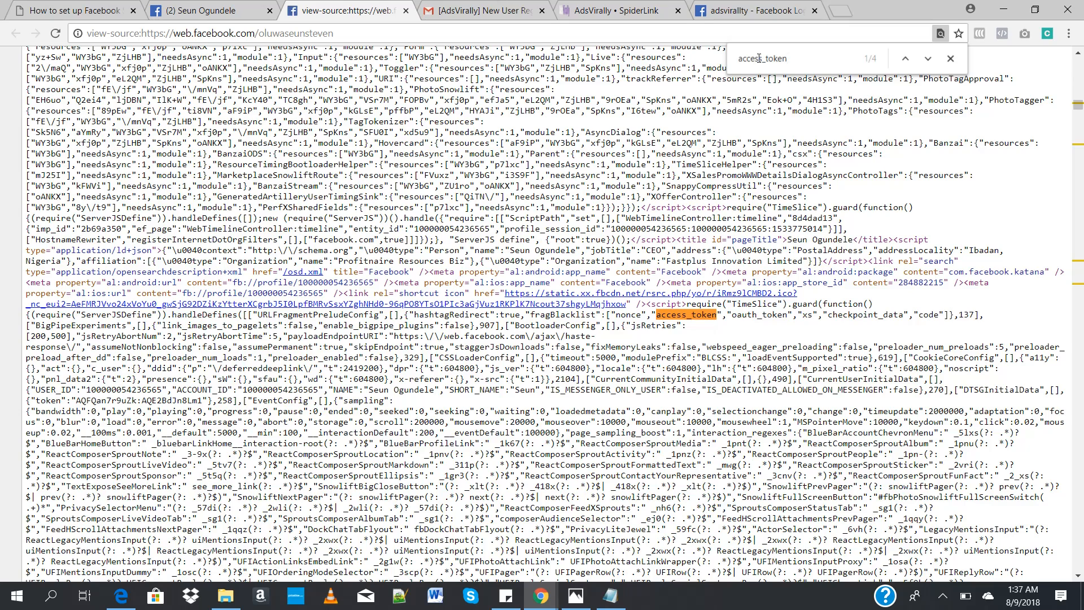
Step: Add access_token below the CTRL + F note in Notepad, leaving a blank line between, and return to the browser
key(alt+Tab)
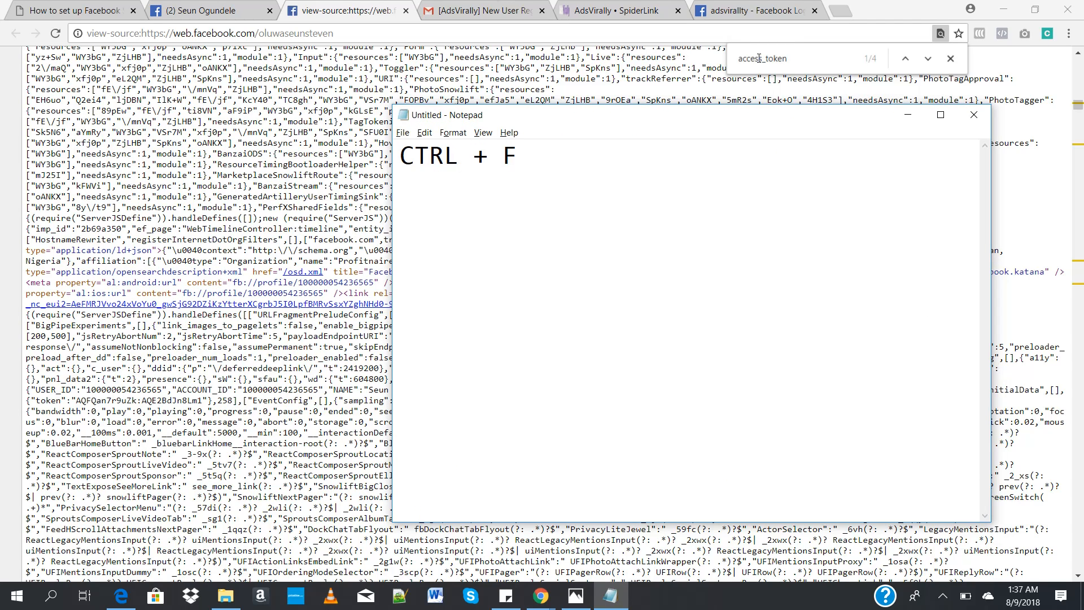
key(End)
text(access_)
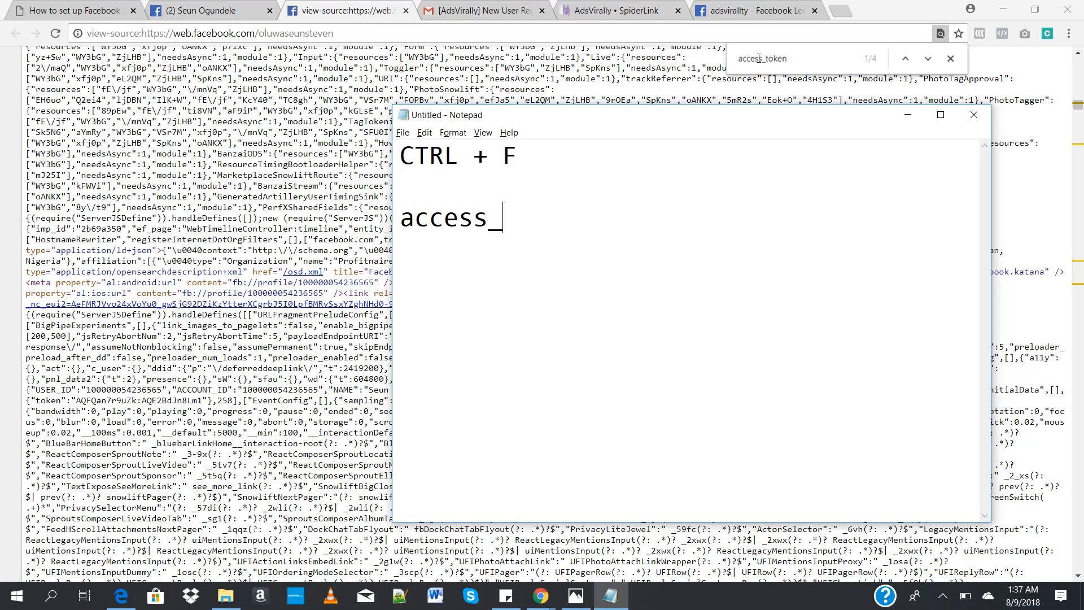
text(token)
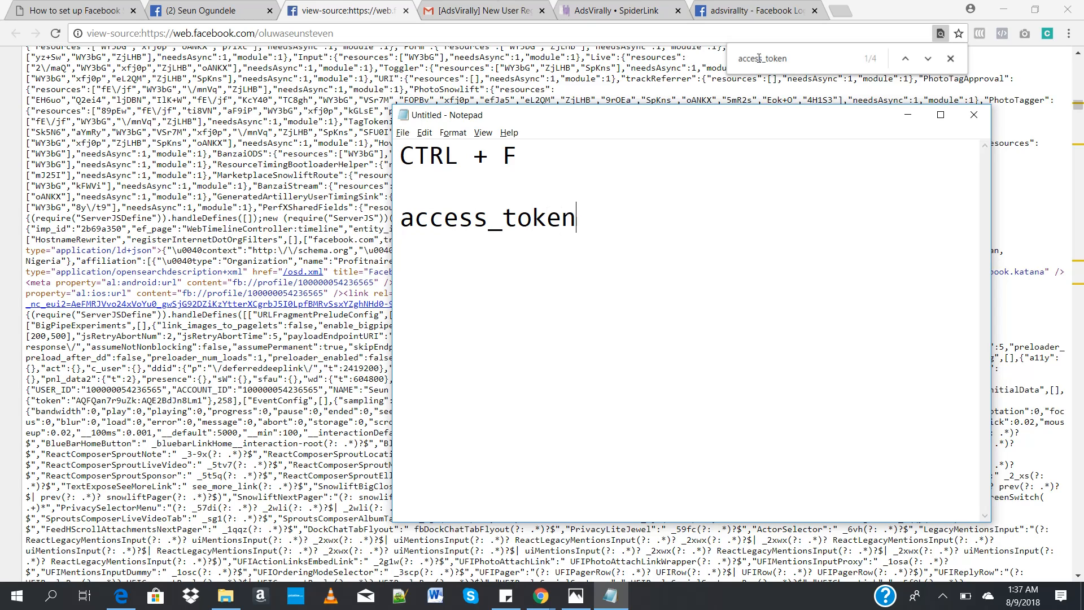
key(alt+Tab)
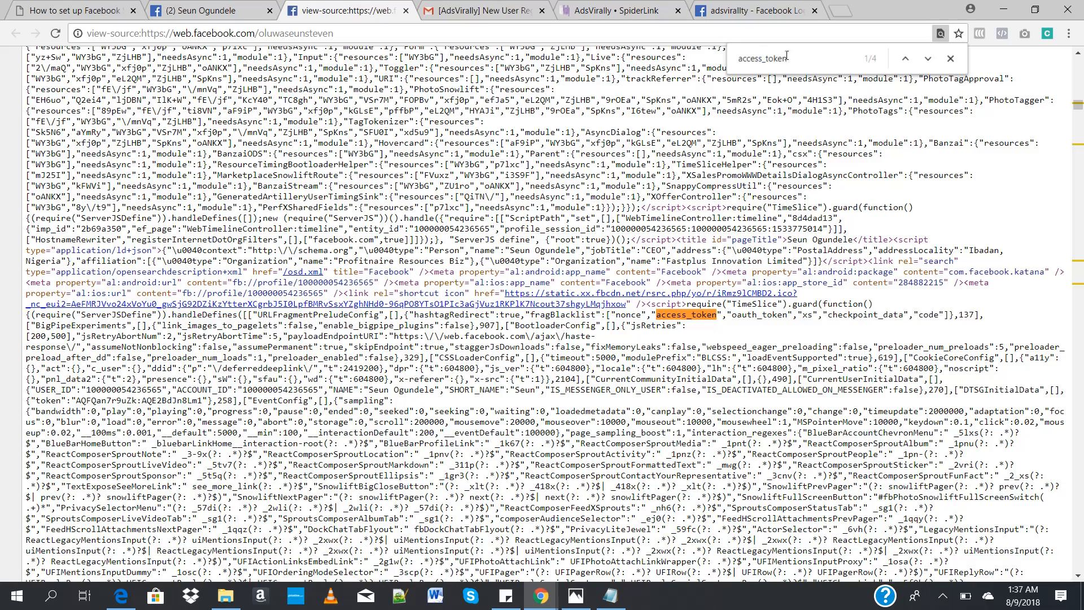
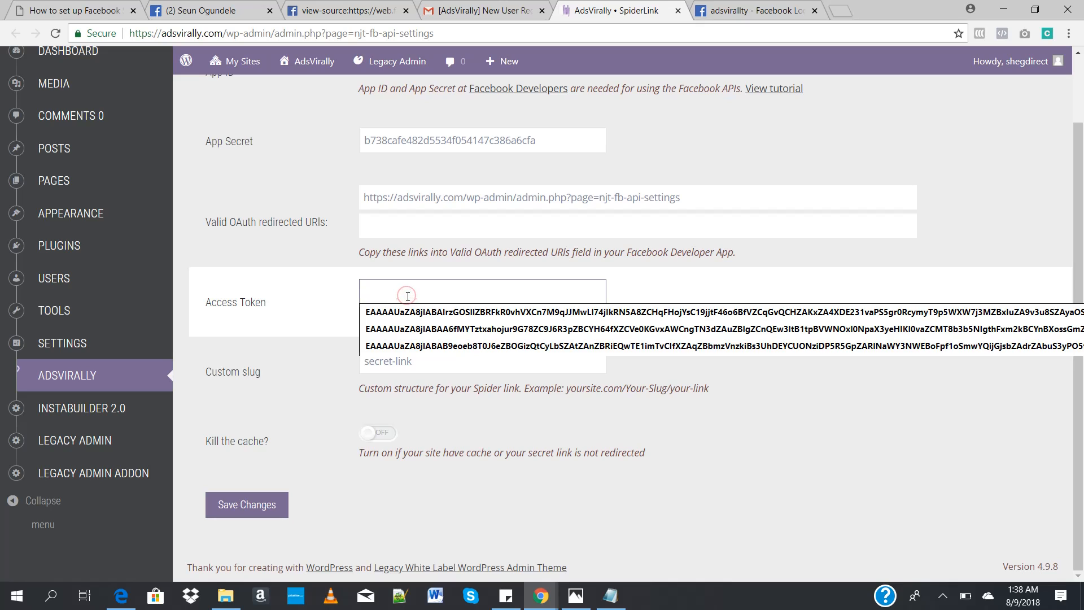
Step: Paste the copied Facebook access token into the Access Token setting and save the changes
key(ctrl+v)
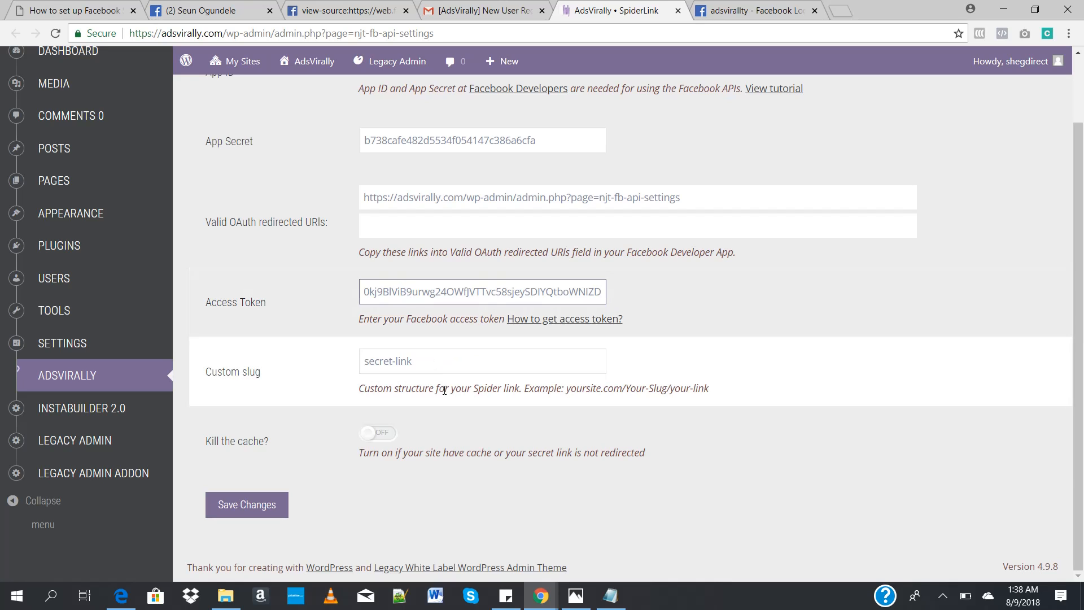
click(459, 509)
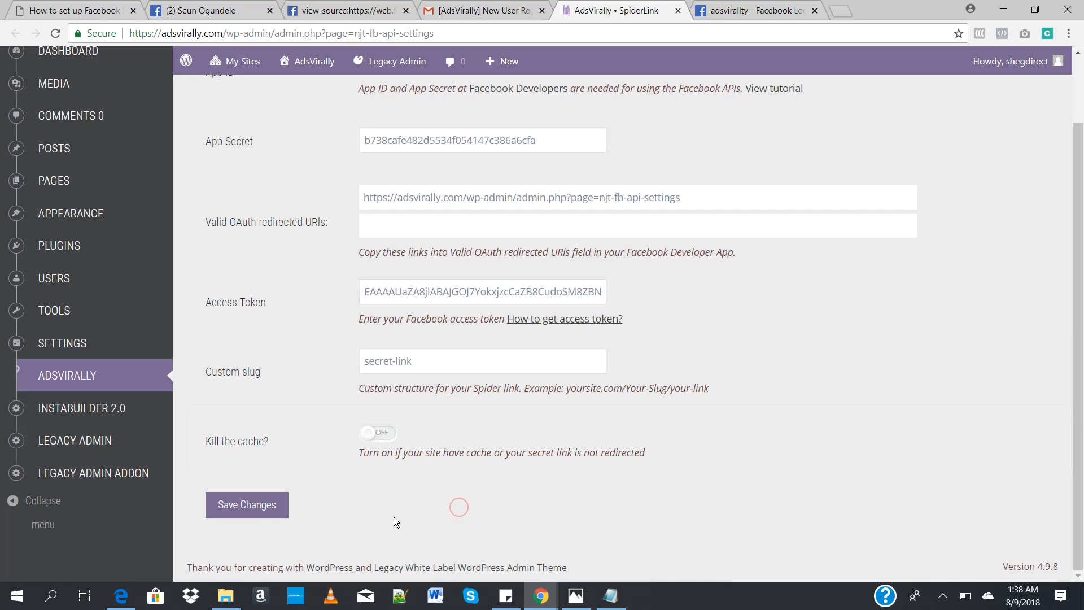
click(252, 515)
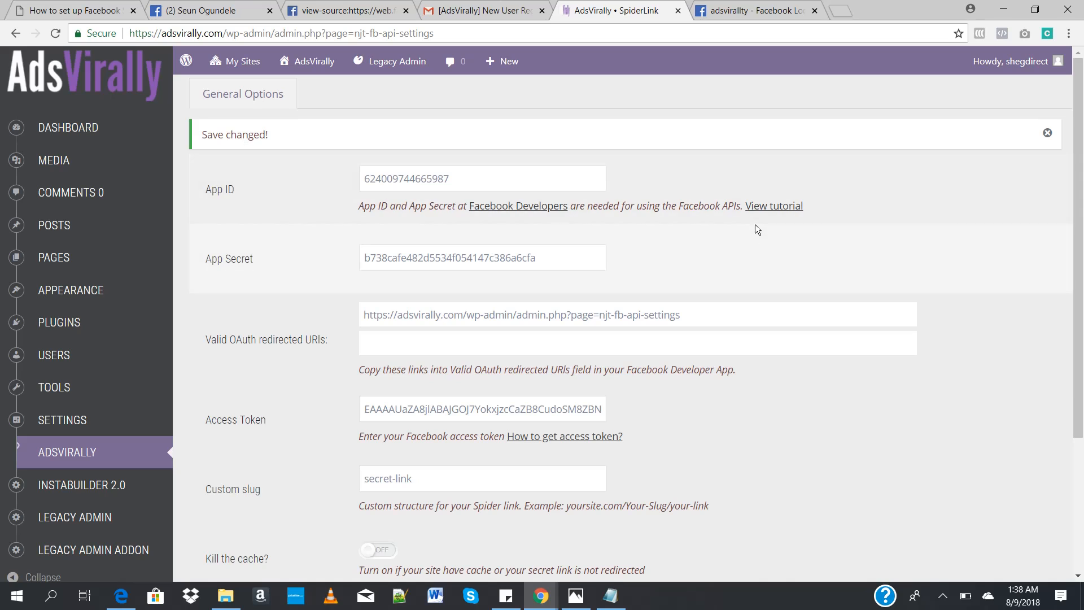
Step: Connect the plugin to Facebook by authorizing the adsvirallty app with the signed-in account, and check the connection status in the settings
scroll(1082, 196, down, 3)
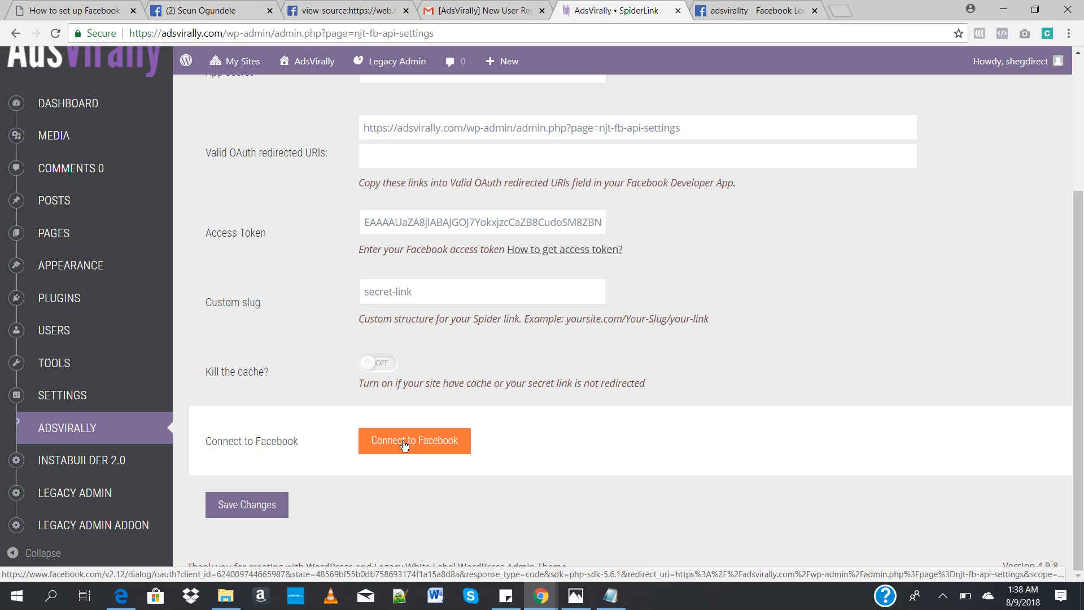
click(404, 445)
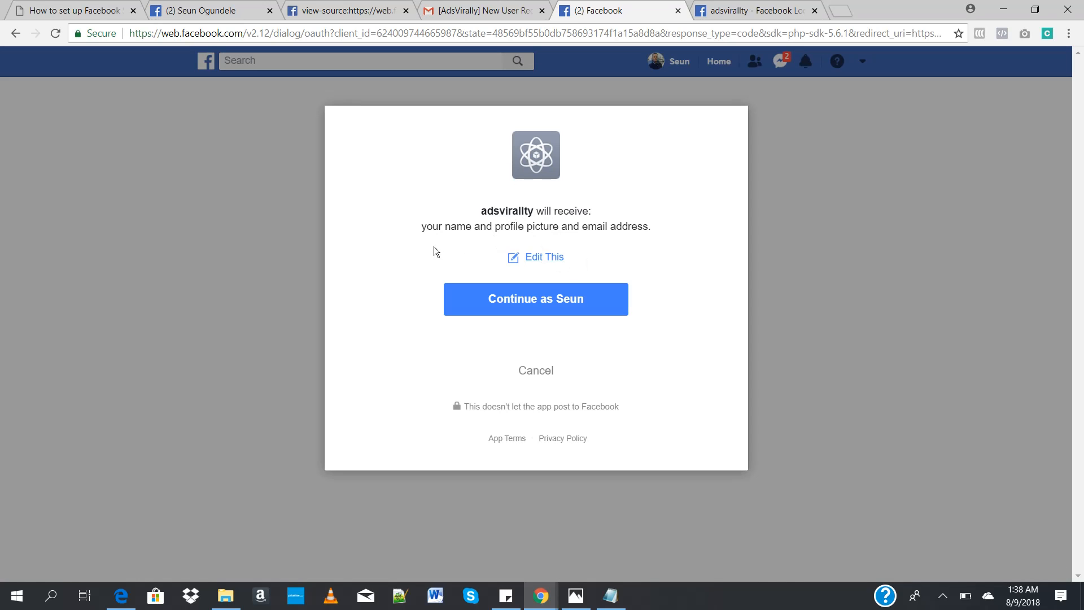
click(537, 301)
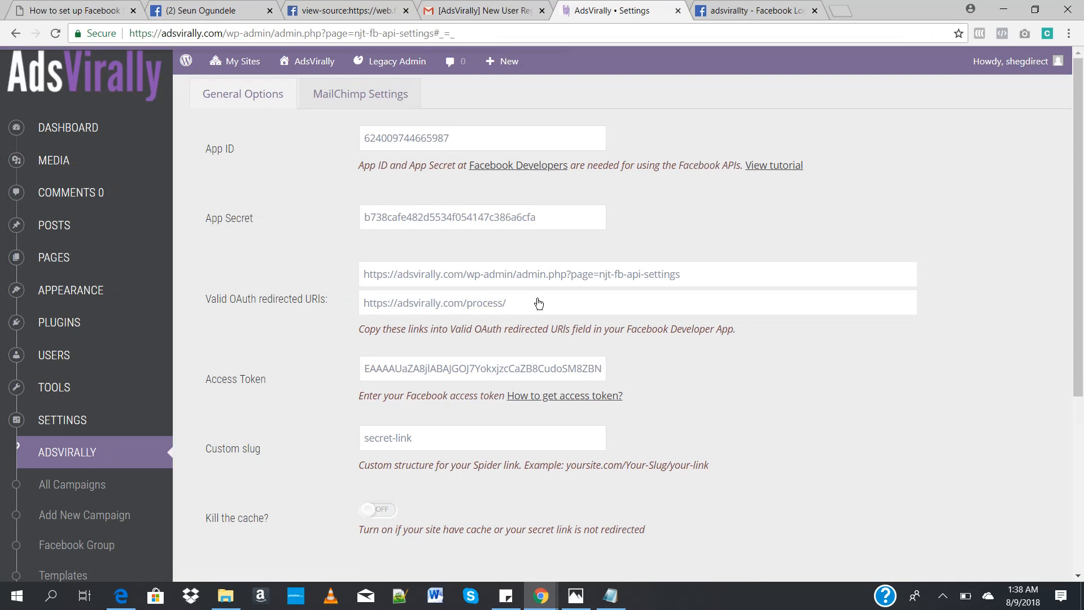
drag(1079, 159, 1083, 324)
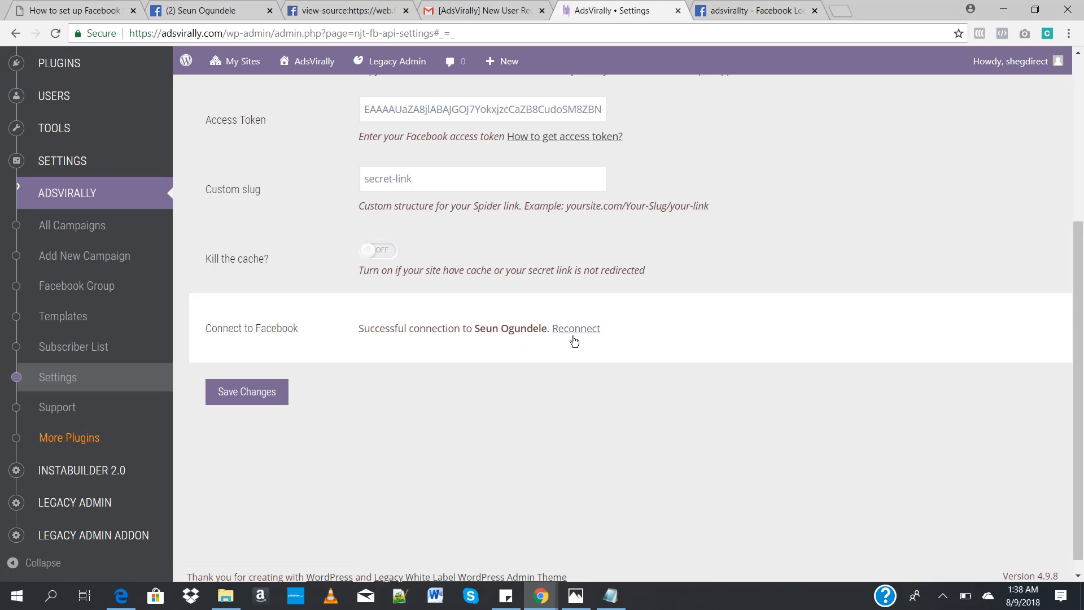
drag(1079, 423, 1082, 204)
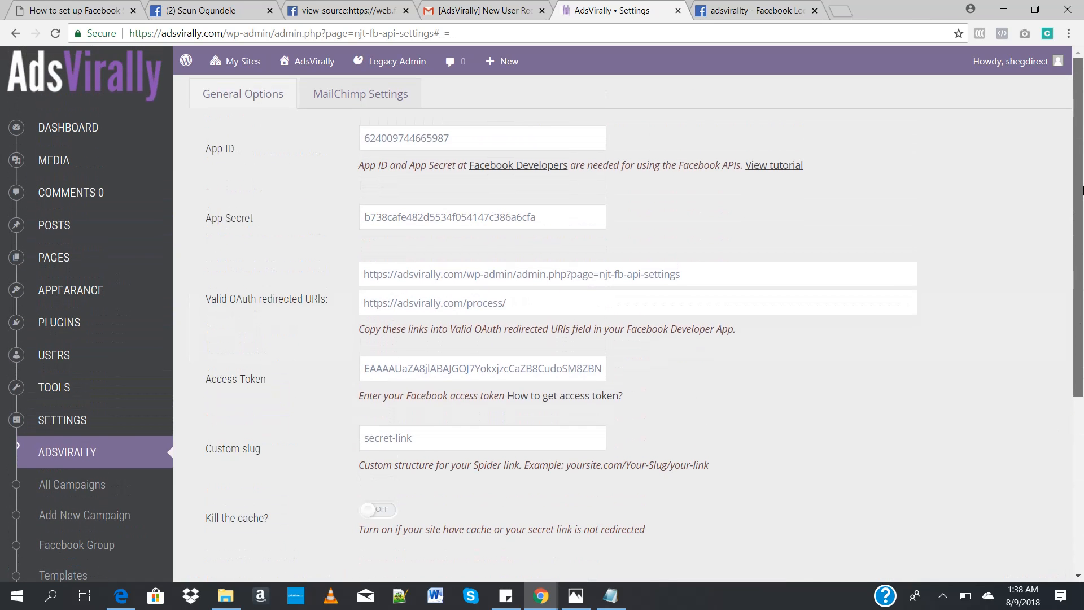
scroll(1083, 255, down, 3)
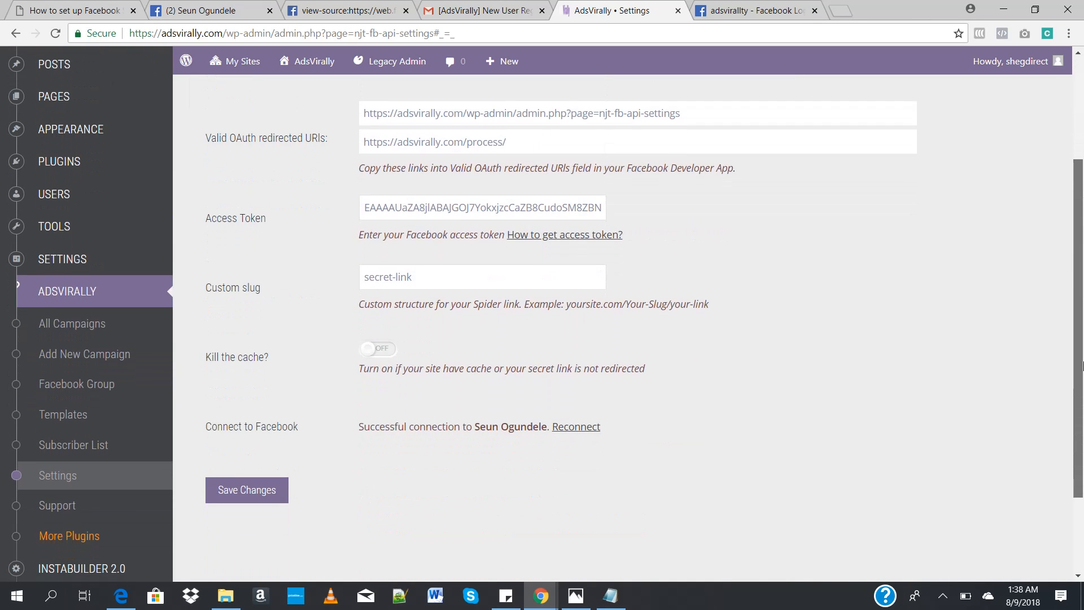
scroll(1083, 365, down, 1)
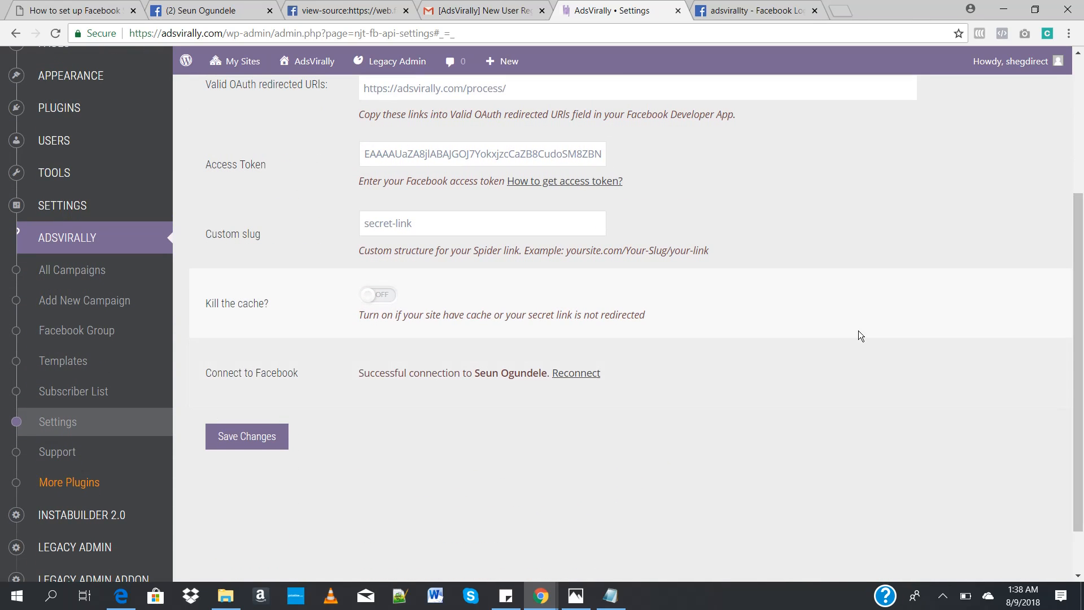